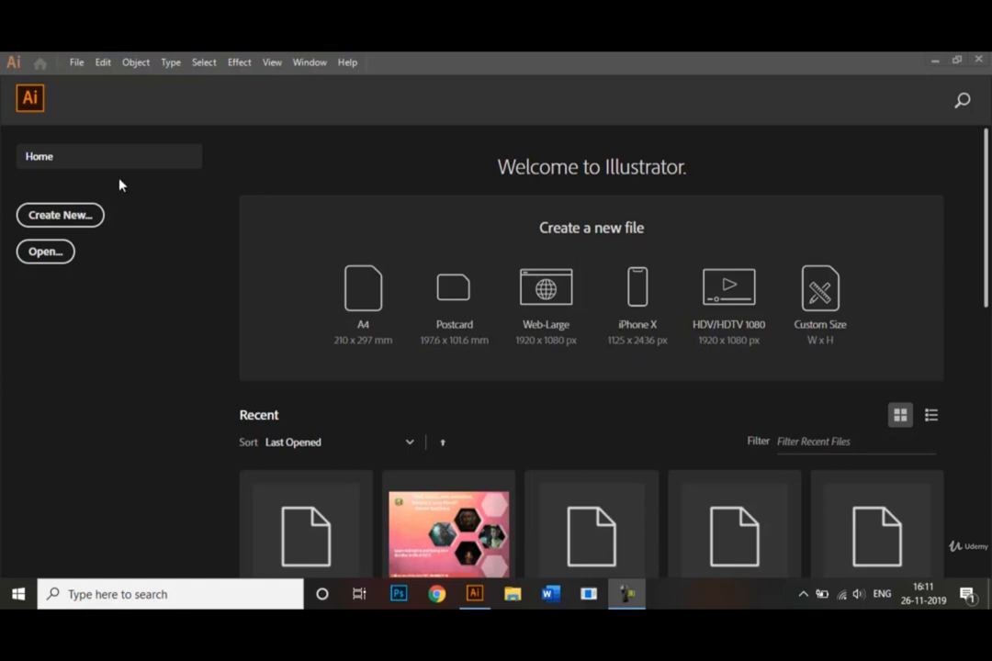
Create a new 21 x 29.7 cm portrait A4 document named "Clip Masking Tool"
{"action": "left_click", "coordinate": [83, 219]}
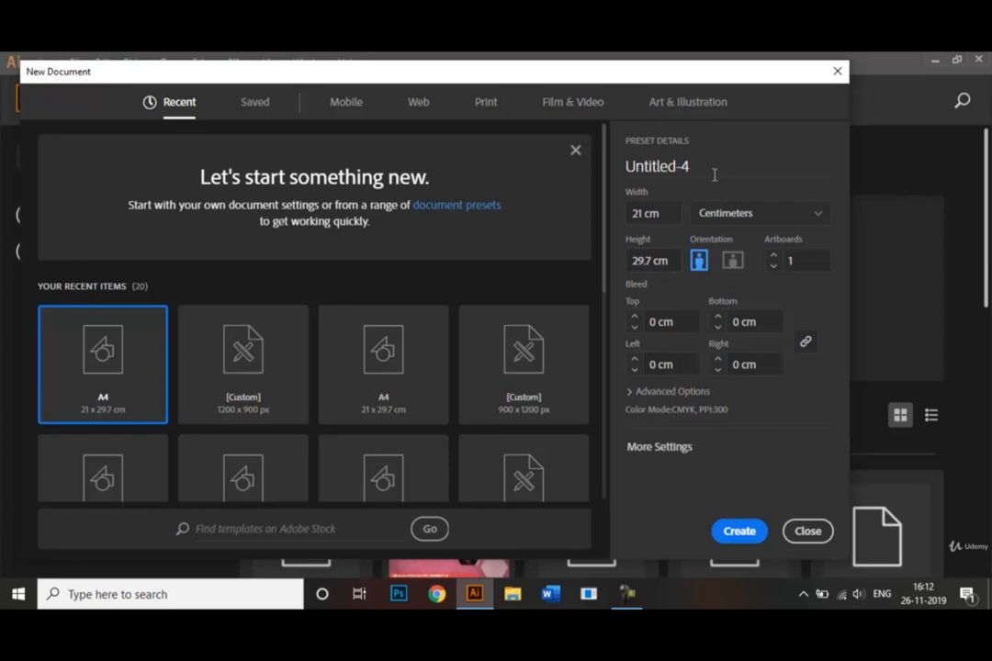
{"action": "left_click_drag", "start_coordinate": [713, 172], "coordinate": [608, 172]}
{"action": "key", "text": "BackSpace"}
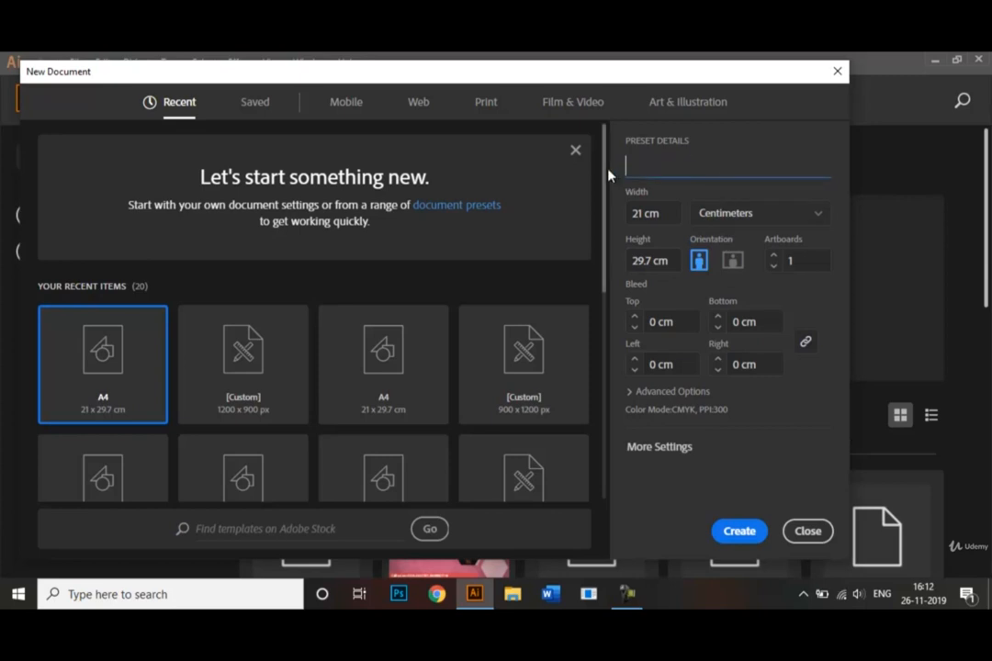
{"action": "type", "text": "Clip Masking Tool"}
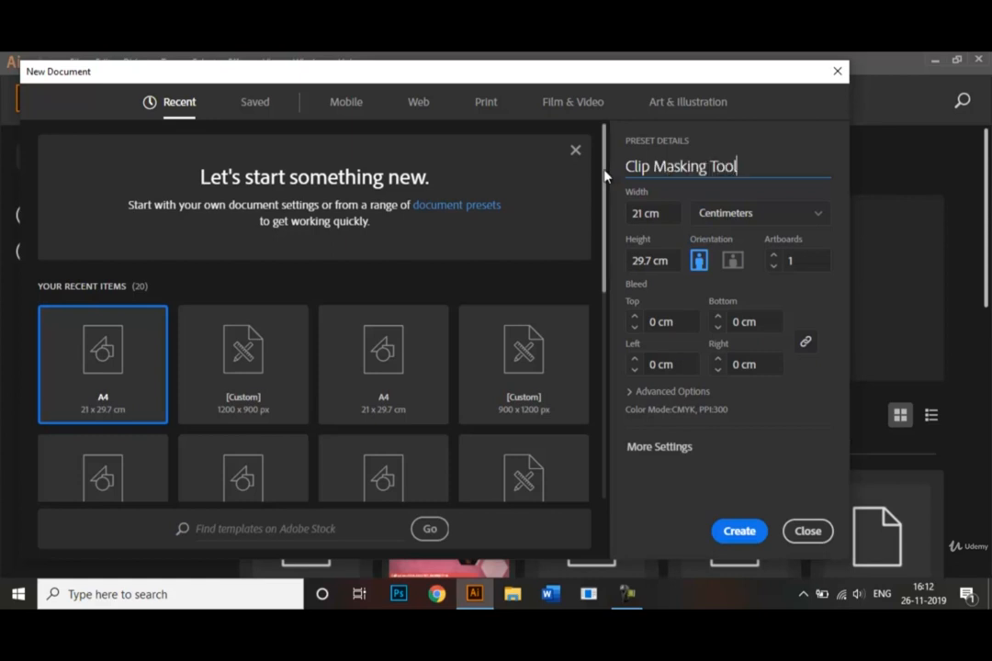
{"action": "scroll", "coordinate": [604, 180], "scroll_direction": "down", "scroll_amount": 2}
{"action": "left_click_drag", "start_coordinate": [605, 180], "coordinate": [599, 250]}
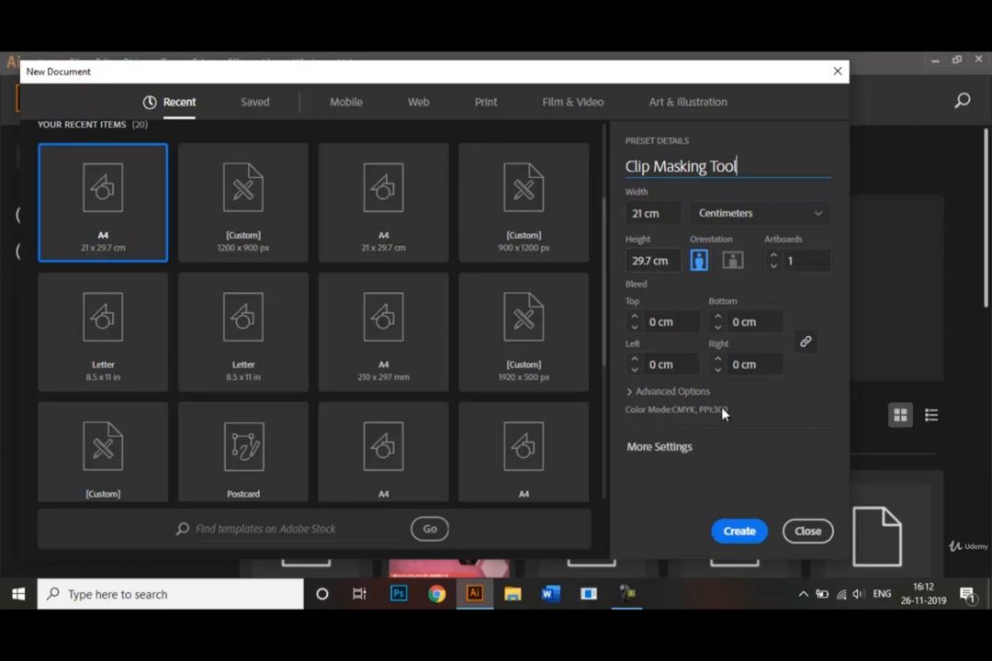
{"action": "left_click", "coordinate": [747, 534]}
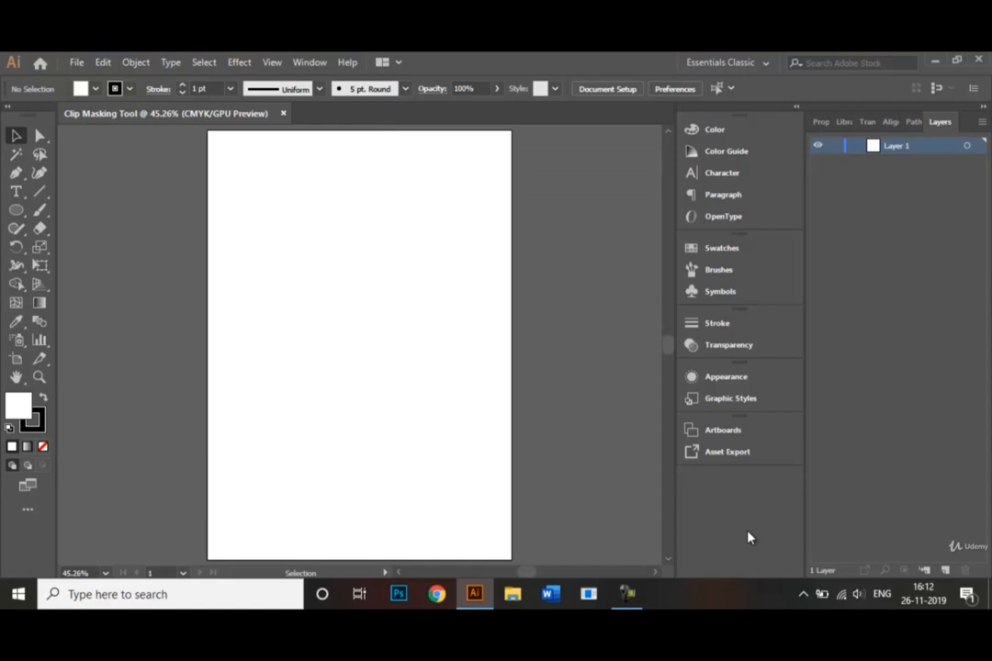
{"action": "left_click", "coordinate": [764, 64]}
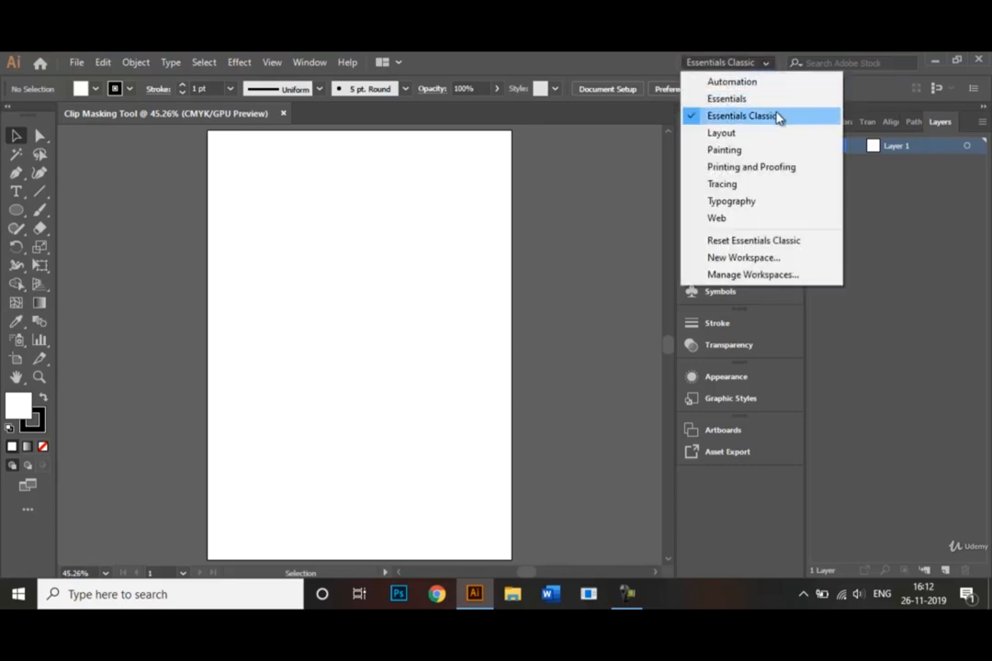
{"action": "left_click", "coordinate": [764, 62]}
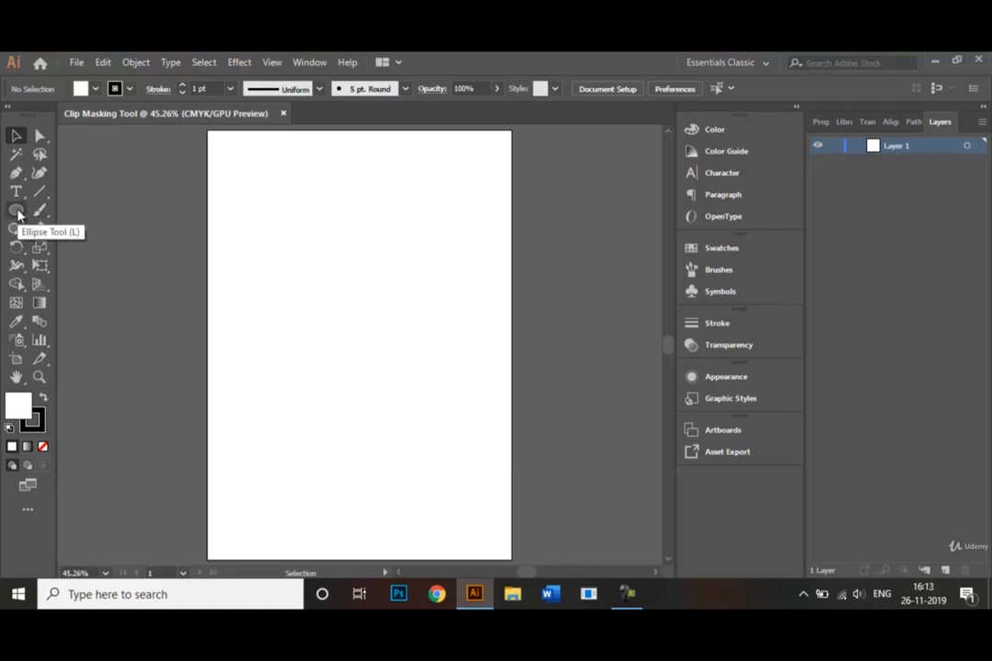
Draw a small circle with the Ellipse tool in the page's upper left area and fill it dark blue
{"action": "left_click", "coordinate": [17, 213]}
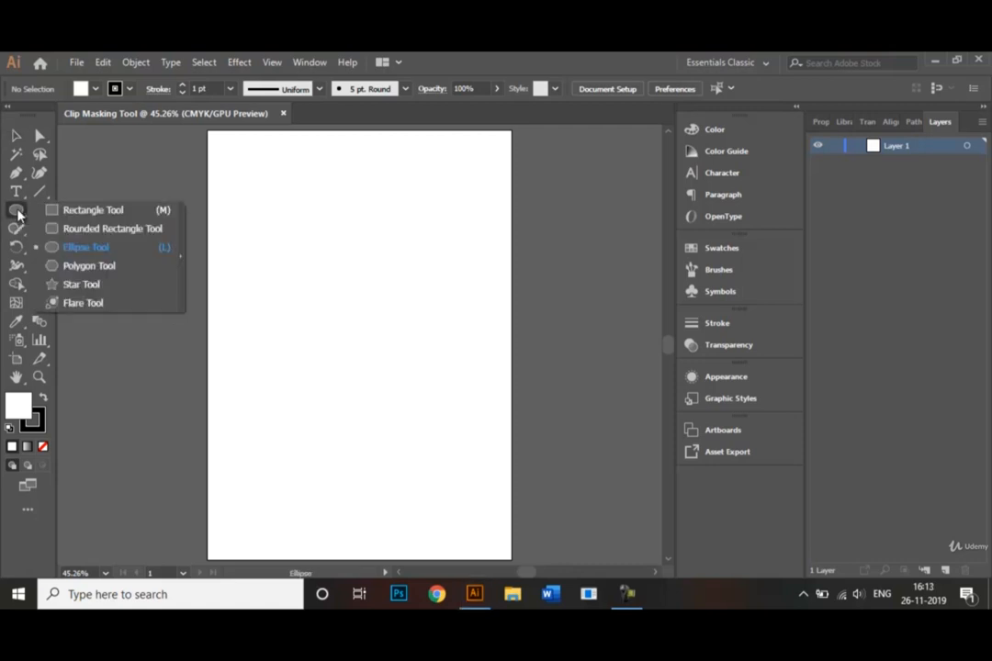
{"action": "left_click", "coordinate": [71, 248]}
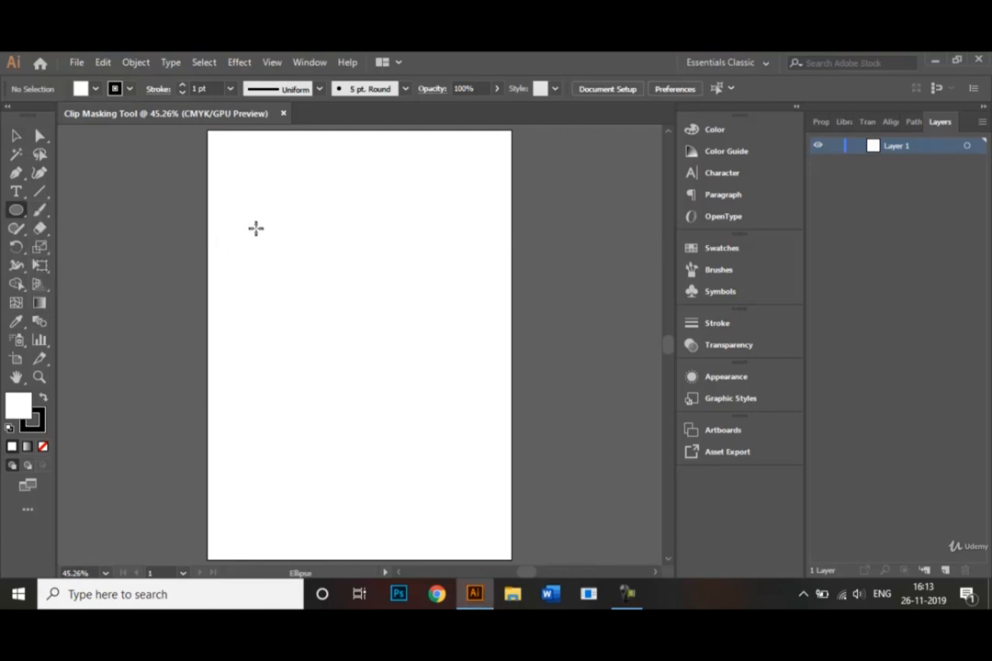
{"action": "left_click_drag", "start_coordinate": [261, 220], "coordinate": [303, 261]}
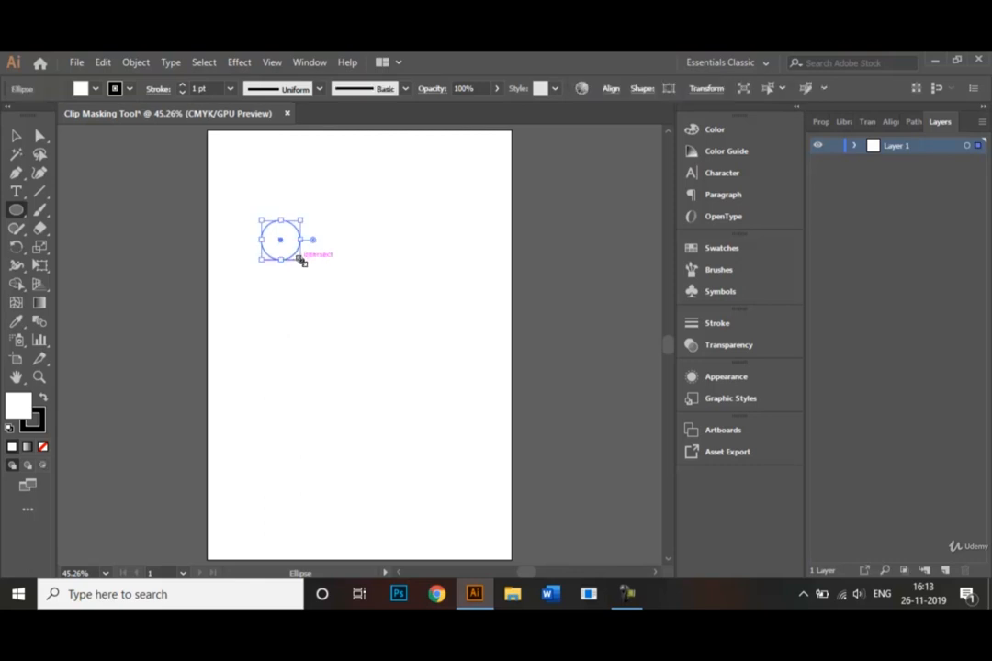
{"action": "left_click", "coordinate": [96, 89]}
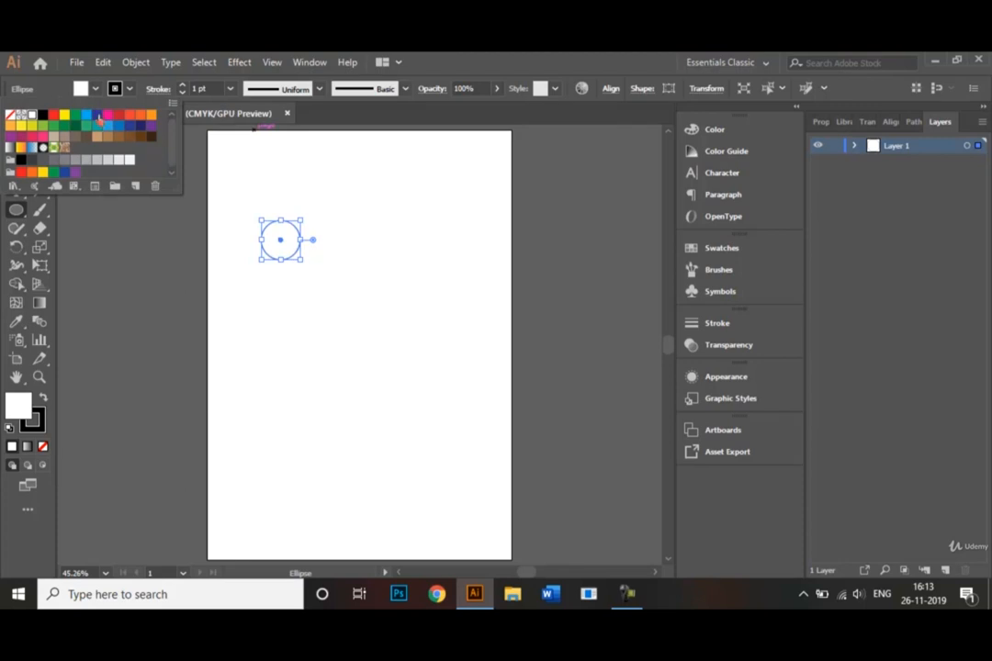
{"action": "left_click", "coordinate": [97, 116]}
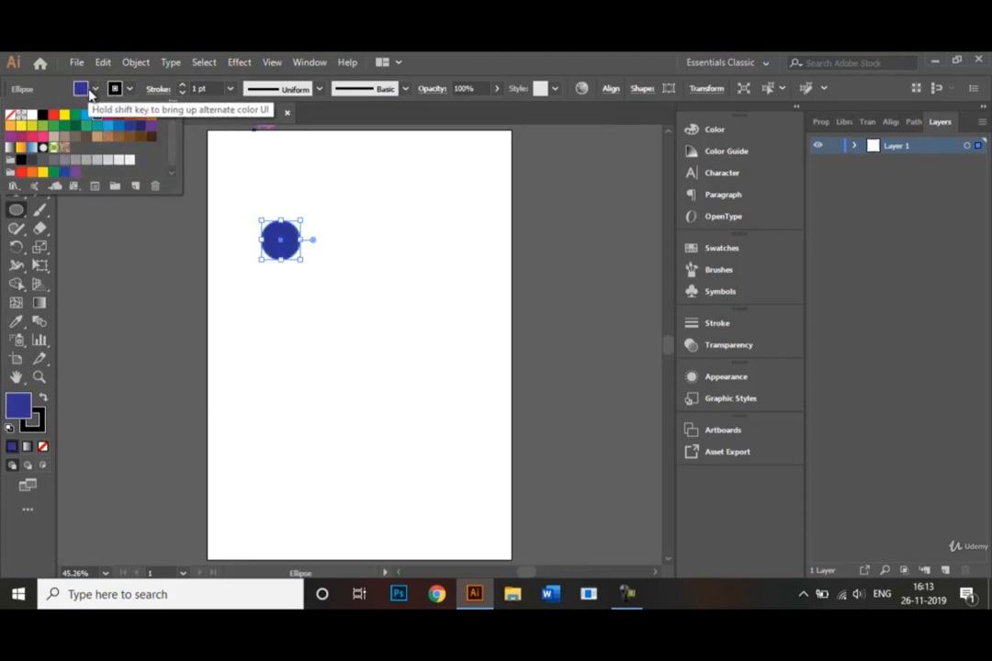
{"action": "left_click", "coordinate": [212, 188]}
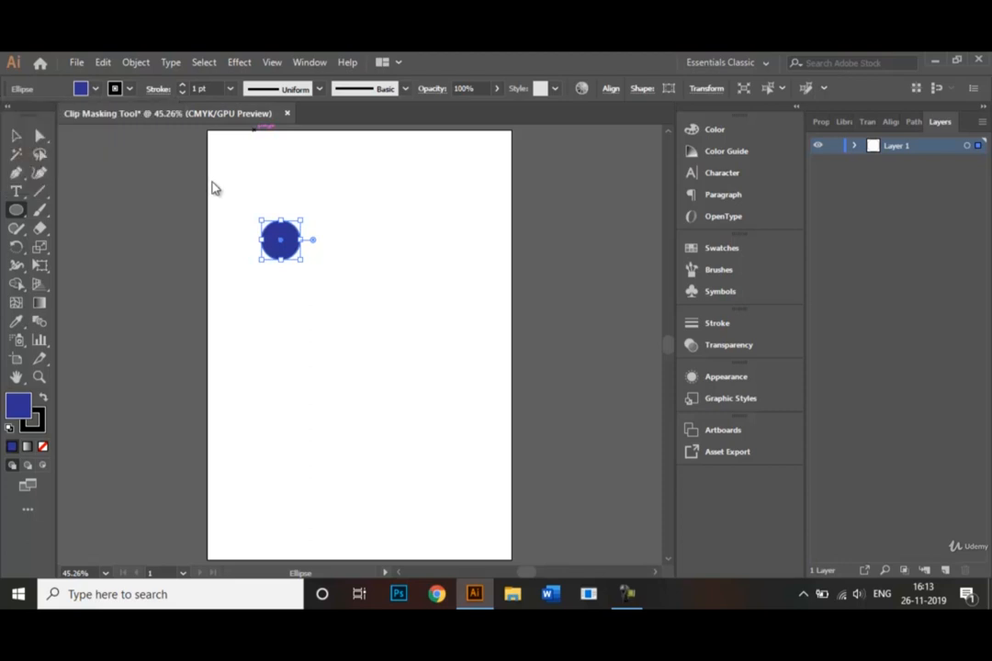
{"action": "left_click", "coordinate": [18, 136]}
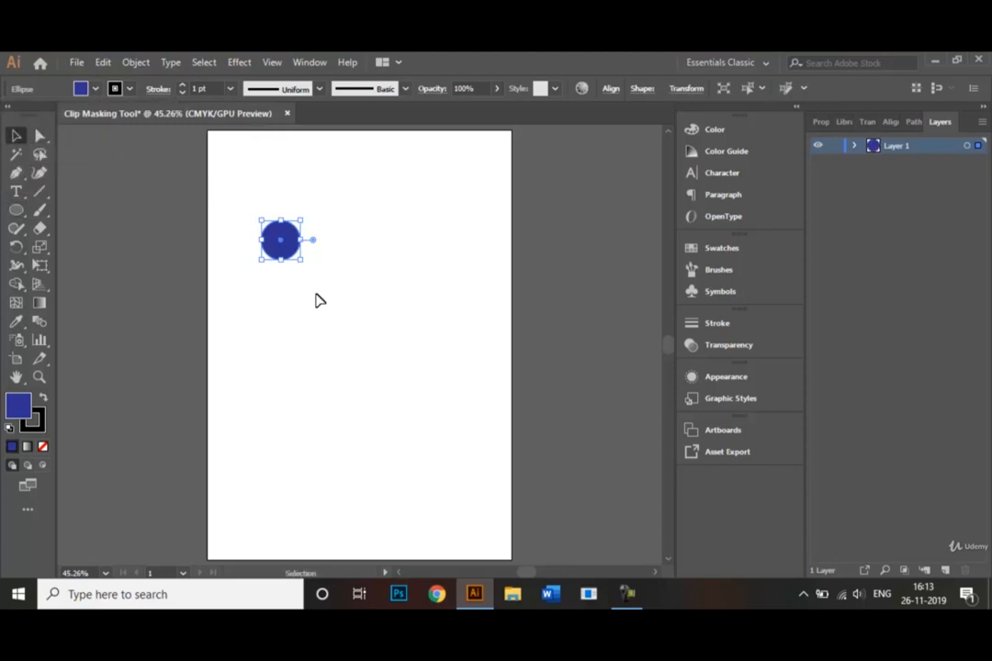
{"action": "left_click", "coordinate": [314, 298]}
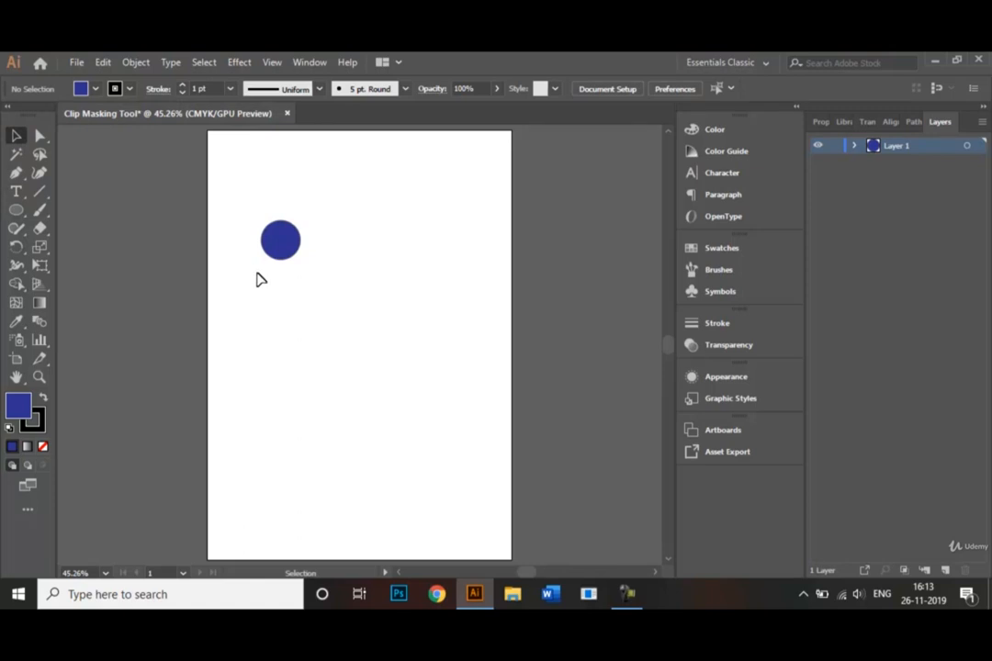
Duplicate the blue circle repeatedly, scattering 16 copies across the upper two thirds of the page
{"action": "left_click", "coordinate": [287, 248]}
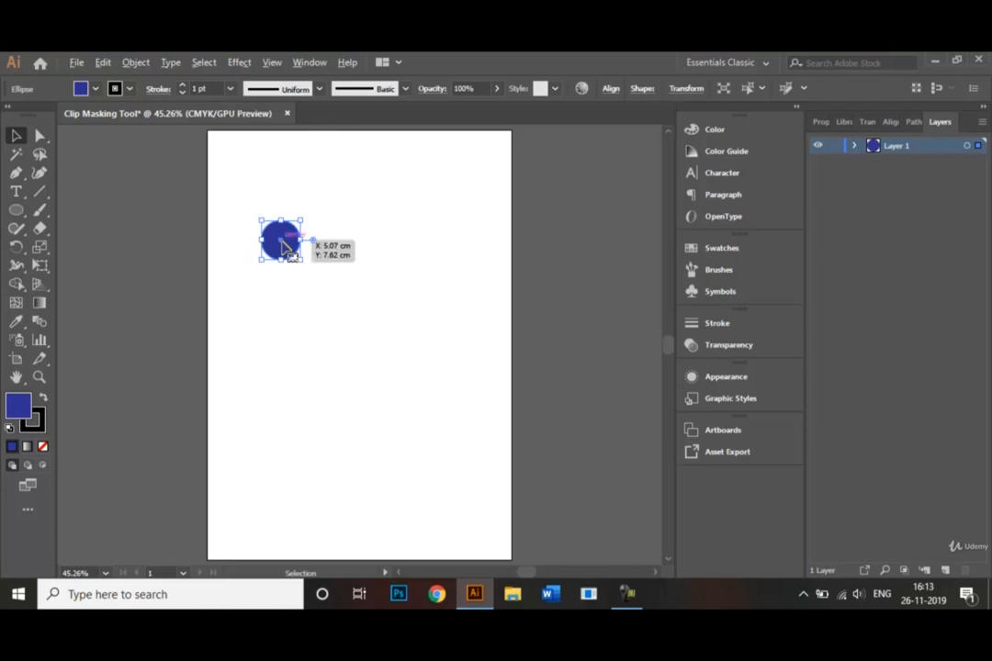
{"action": "left_click_drag", "start_coordinate": [282, 242], "coordinate": [288, 295]}
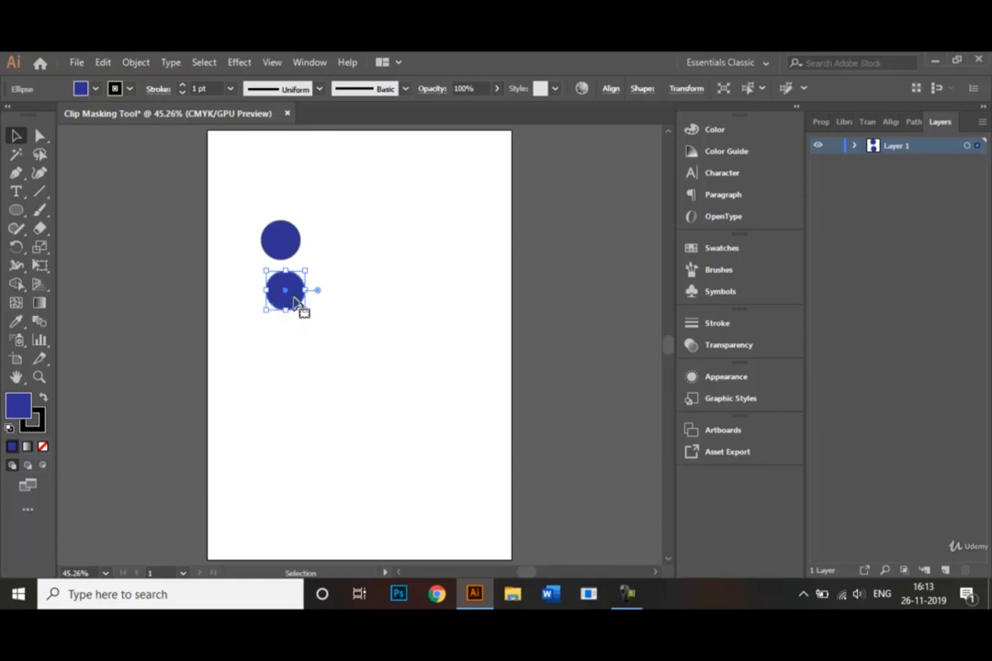
{"action": "left_click_drag", "start_coordinate": [296, 301], "coordinate": [384, 272]}
{"action": "left_click_drag", "start_coordinate": [384, 272], "coordinate": [356, 381]}
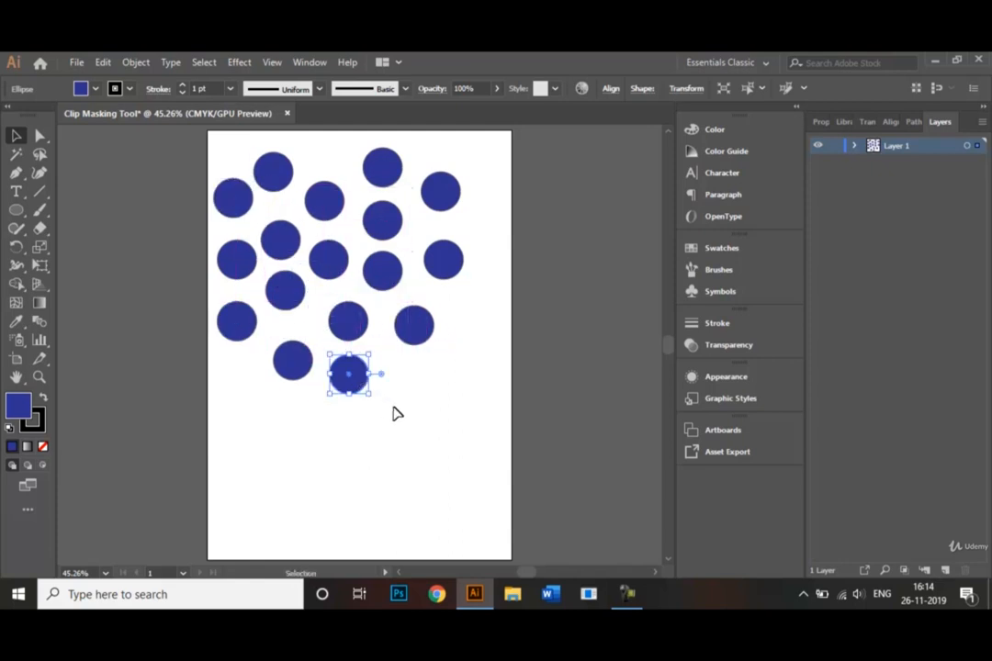
{"action": "left_click", "coordinate": [394, 412]}
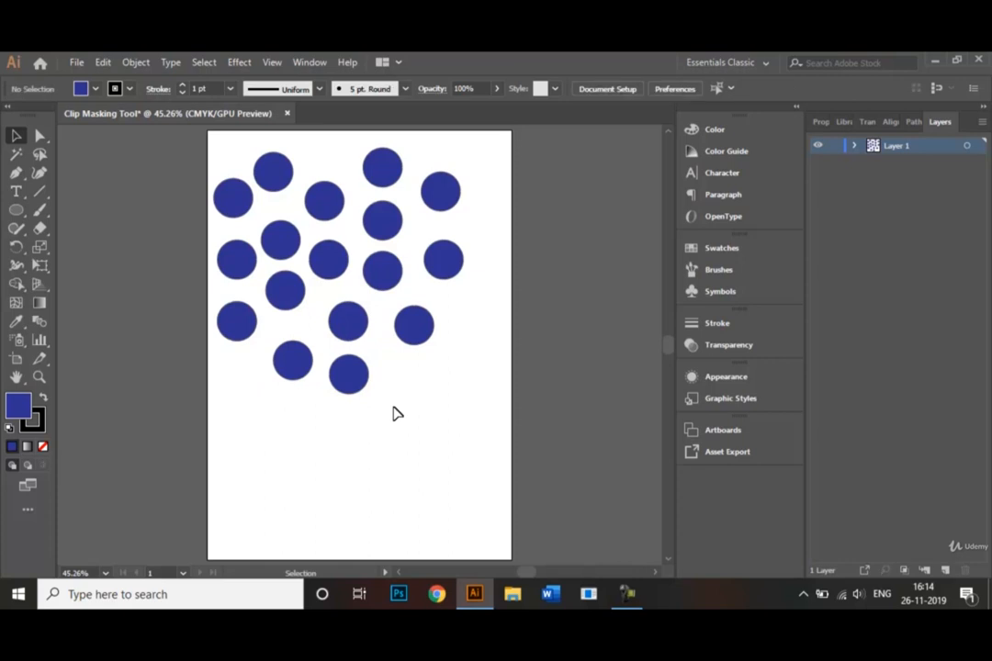
Draw a large hexagon with no fill and a 1 pt black stroke on the page's lower half, using the Polygon tool
{"action": "left_click", "coordinate": [18, 211]}
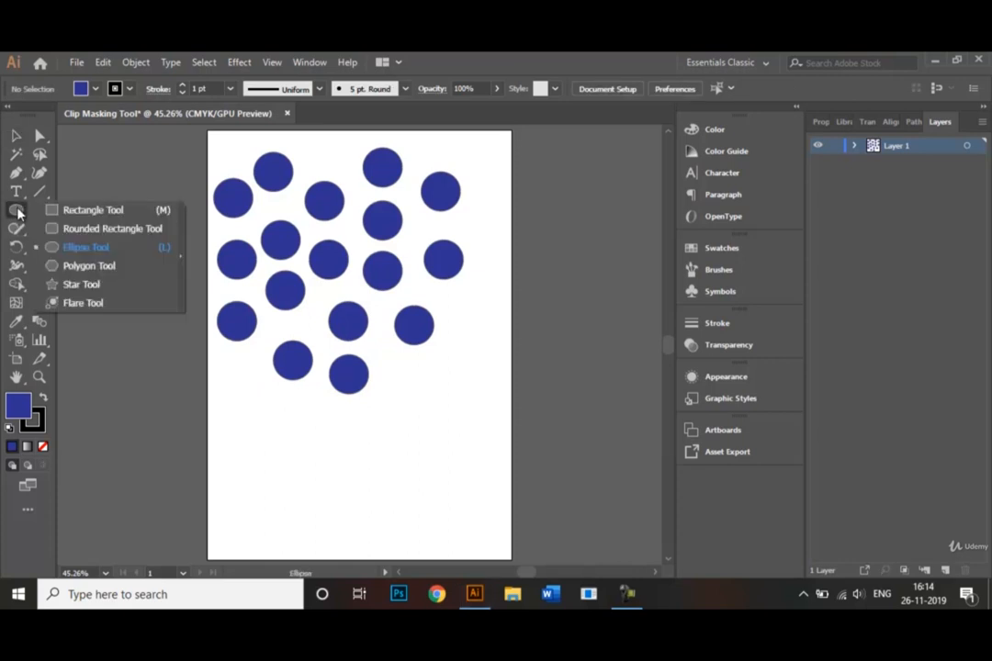
{"action": "left_click", "coordinate": [89, 265]}
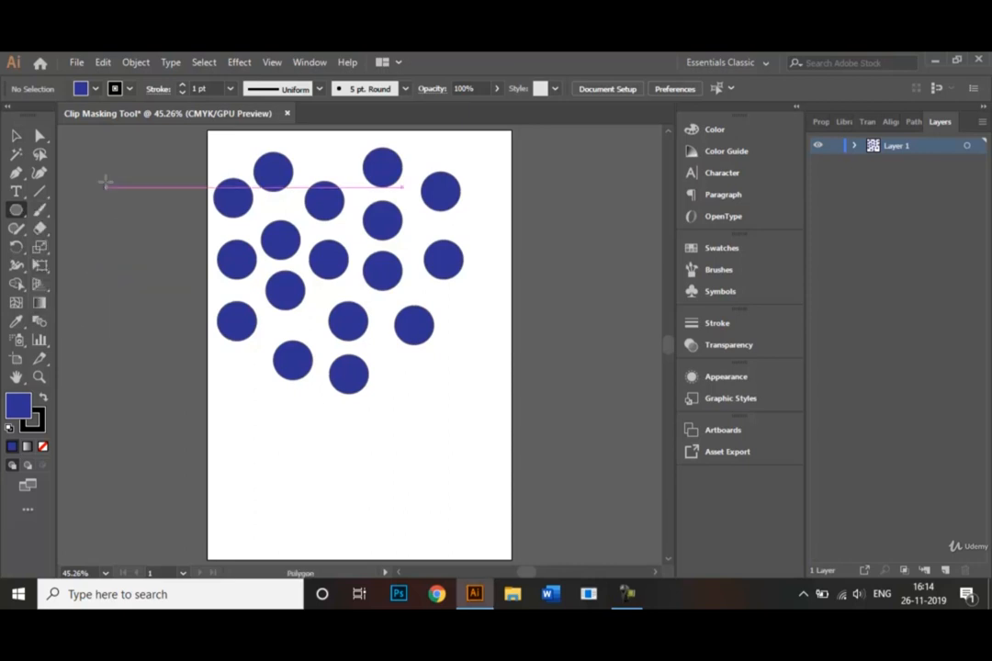
{"action": "left_click", "coordinate": [97, 91]}
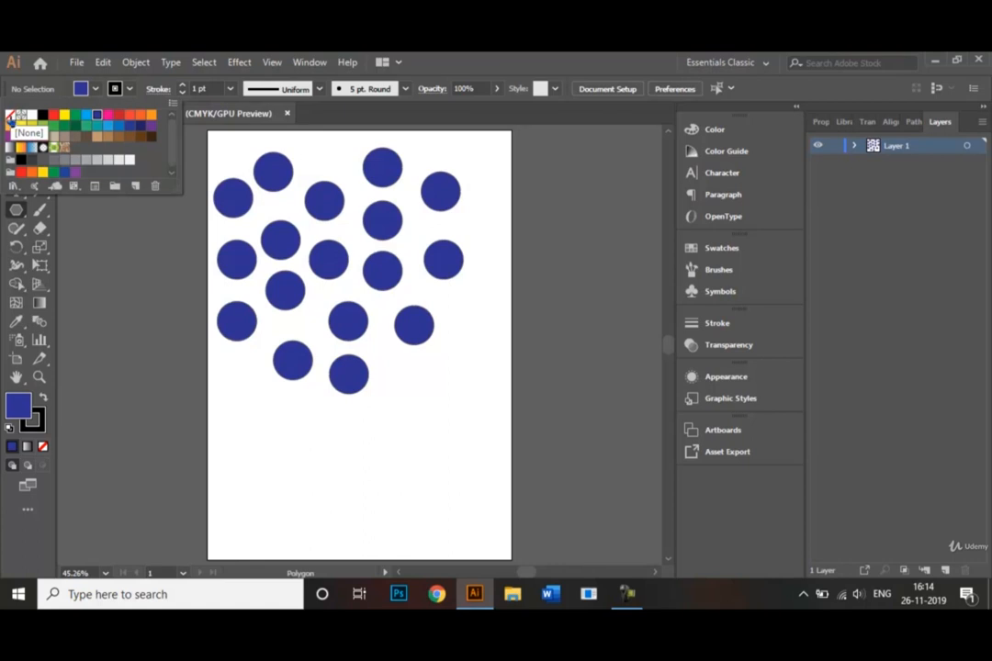
{"action": "left_click", "coordinate": [10, 118]}
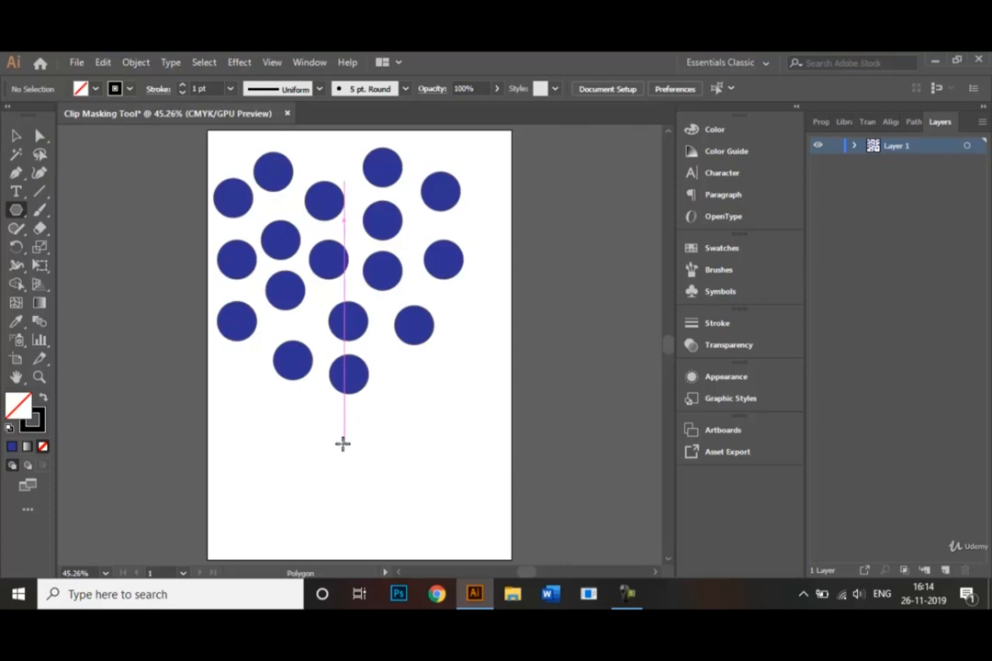
{"action": "left_click_drag", "start_coordinate": [343, 444], "coordinate": [383, 534]}
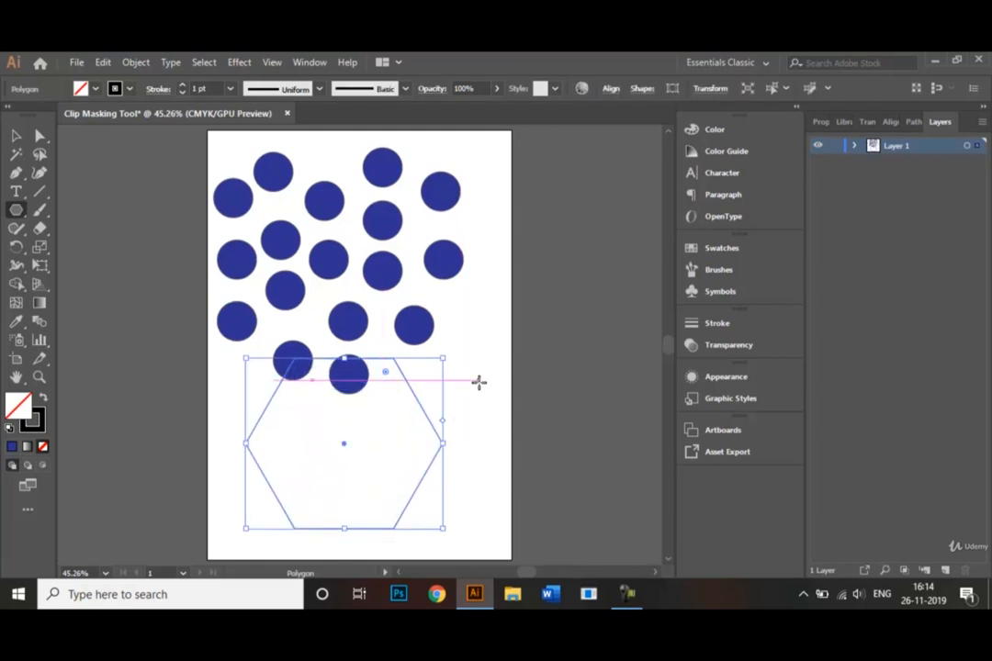
{"action": "left_click", "coordinate": [15, 135]}
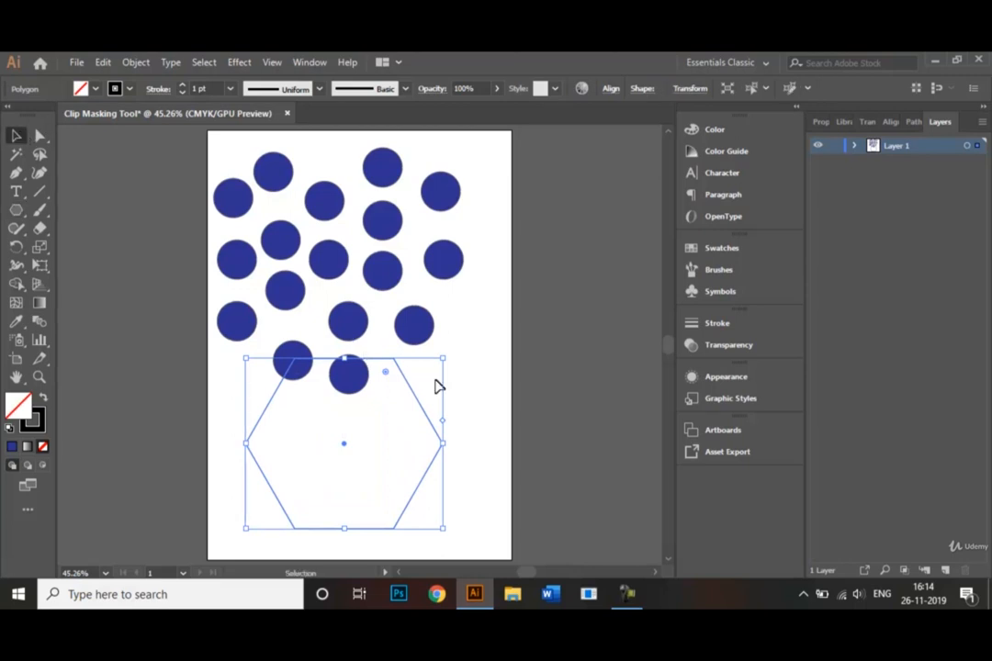
{"action": "left_click", "coordinate": [454, 389]}
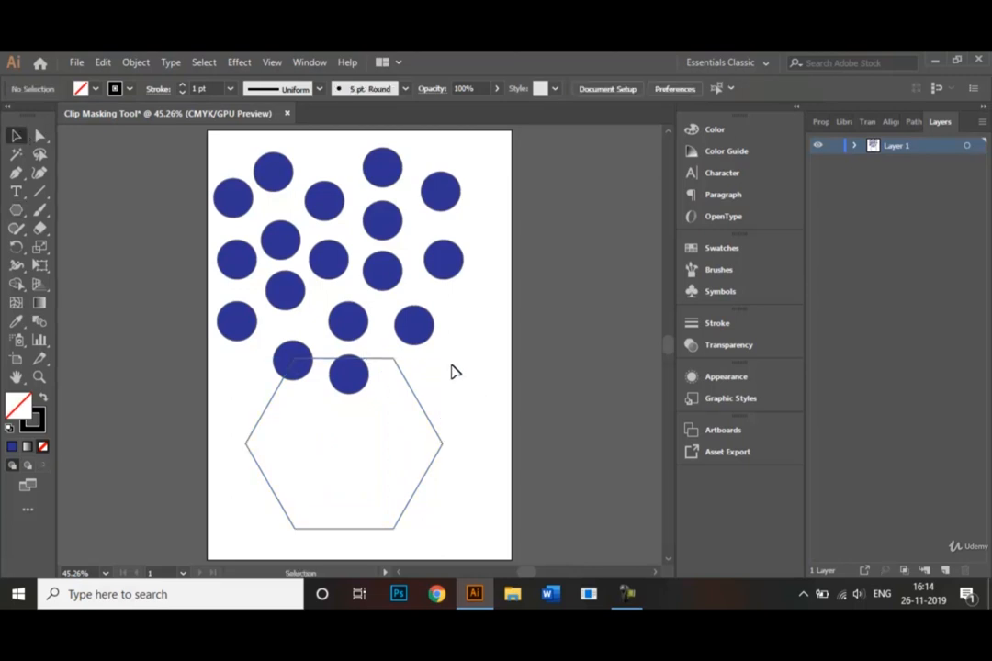
Move the hexagon down and to the right, mostly clear of the blue circles
{"action": "left_click_drag", "start_coordinate": [451, 366], "coordinate": [413, 282]}
{"action": "left_click", "coordinate": [456, 373]}
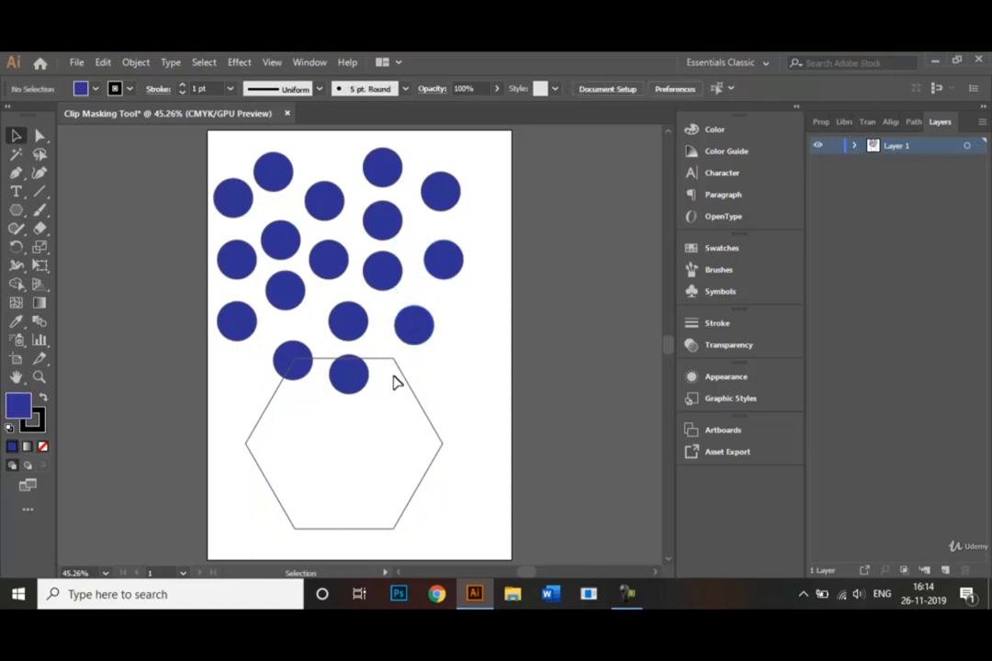
{"action": "left_click_drag", "start_coordinate": [404, 382], "coordinate": [491, 411]}
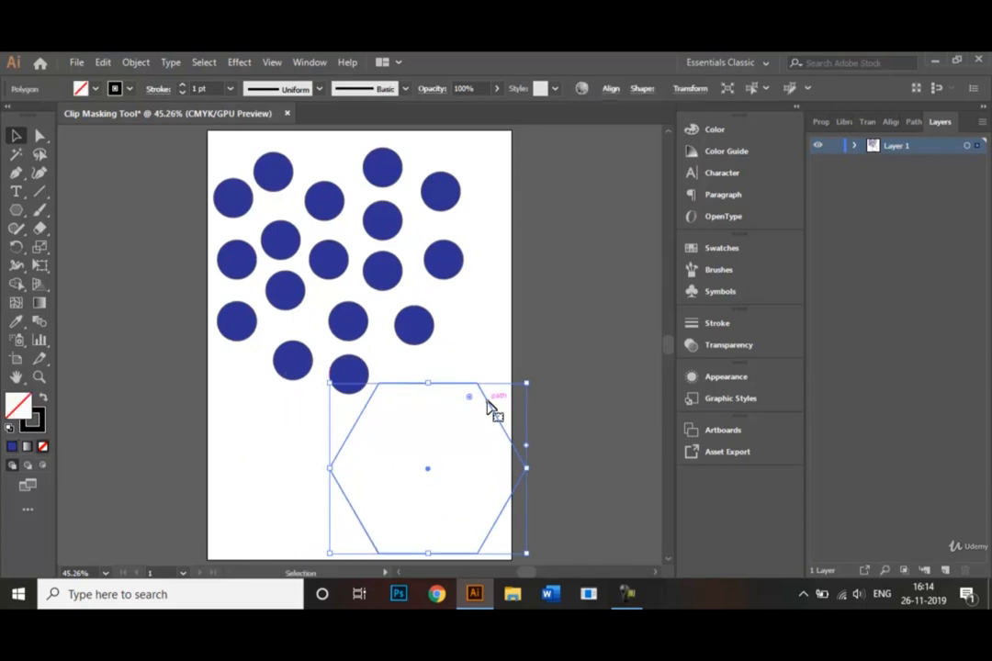
{"action": "left_click", "coordinate": [478, 349]}
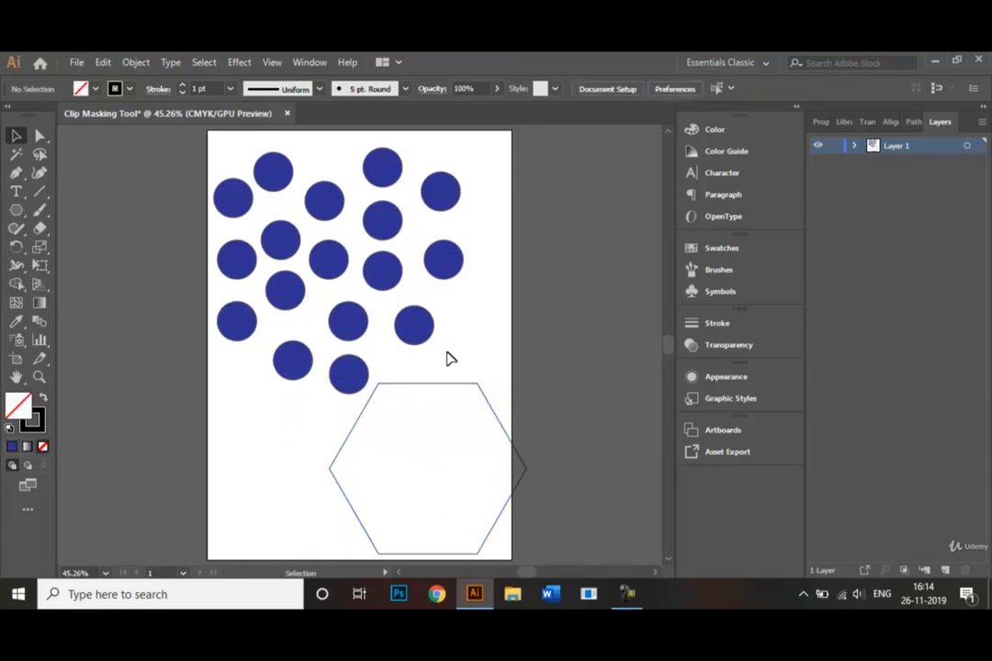
Move all the blue circles together over the hexagon so that they cover it
{"action": "left_click_drag", "start_coordinate": [433, 360], "coordinate": [241, 155]}
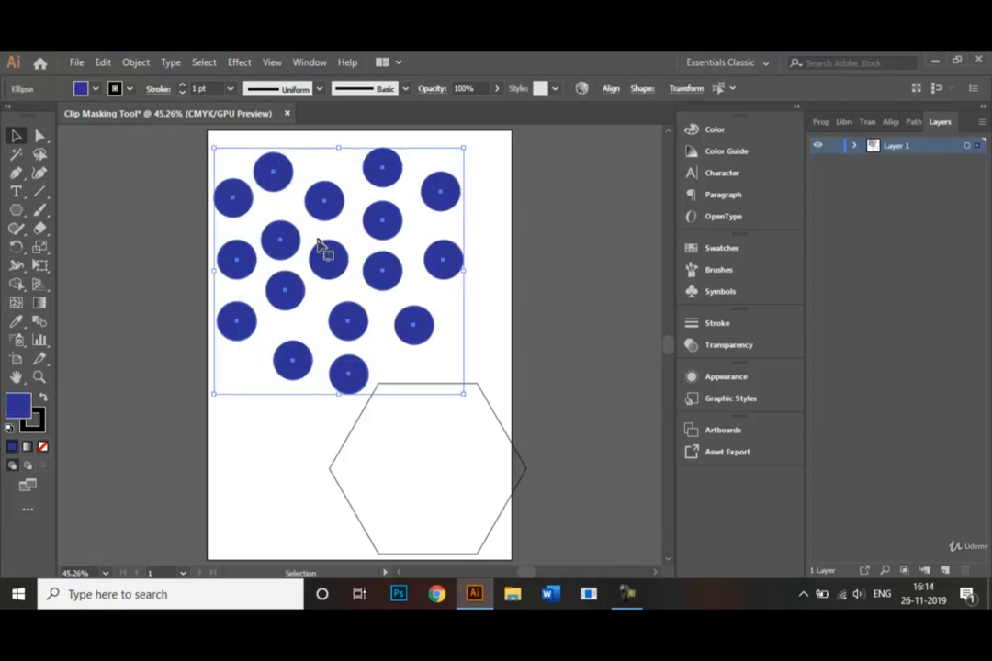
{"action": "left_click_drag", "start_coordinate": [320, 246], "coordinate": [425, 448]}
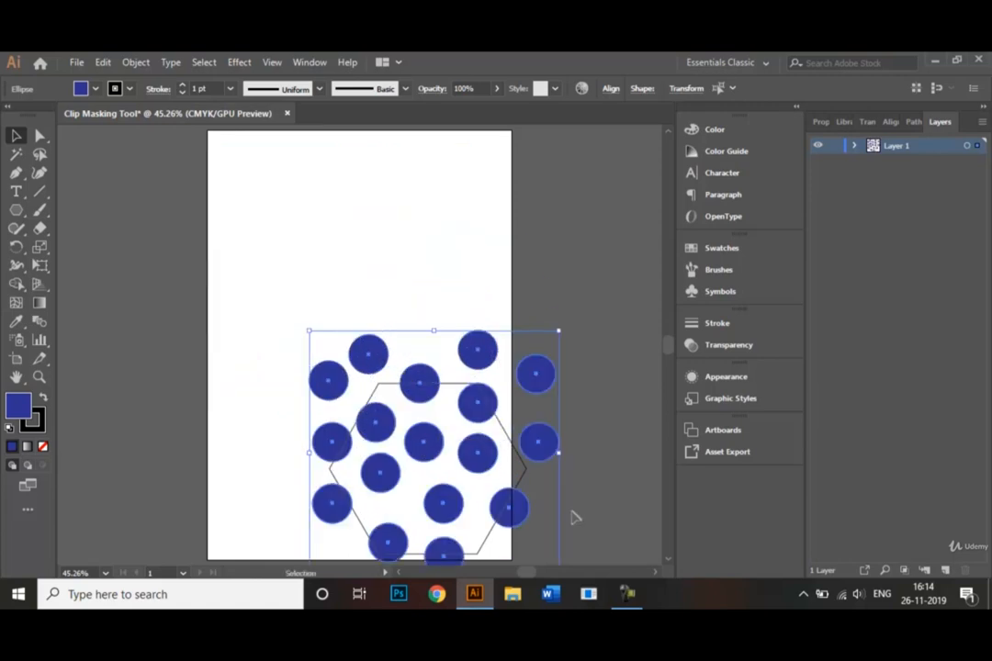
{"action": "left_click", "coordinate": [572, 518]}
Move the circles and the hexagon together to the middle of the page
{"action": "left_click_drag", "start_coordinate": [291, 287], "coordinate": [560, 551]}
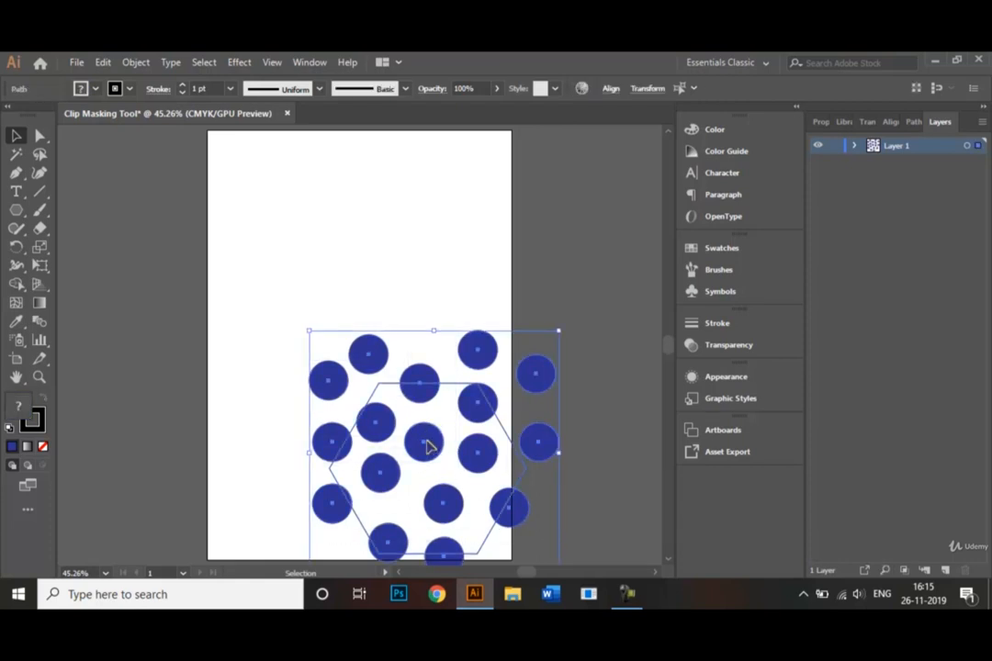
{"action": "left_click_drag", "start_coordinate": [429, 446], "coordinate": [354, 311]}
{"action": "left_click", "coordinate": [528, 432]}
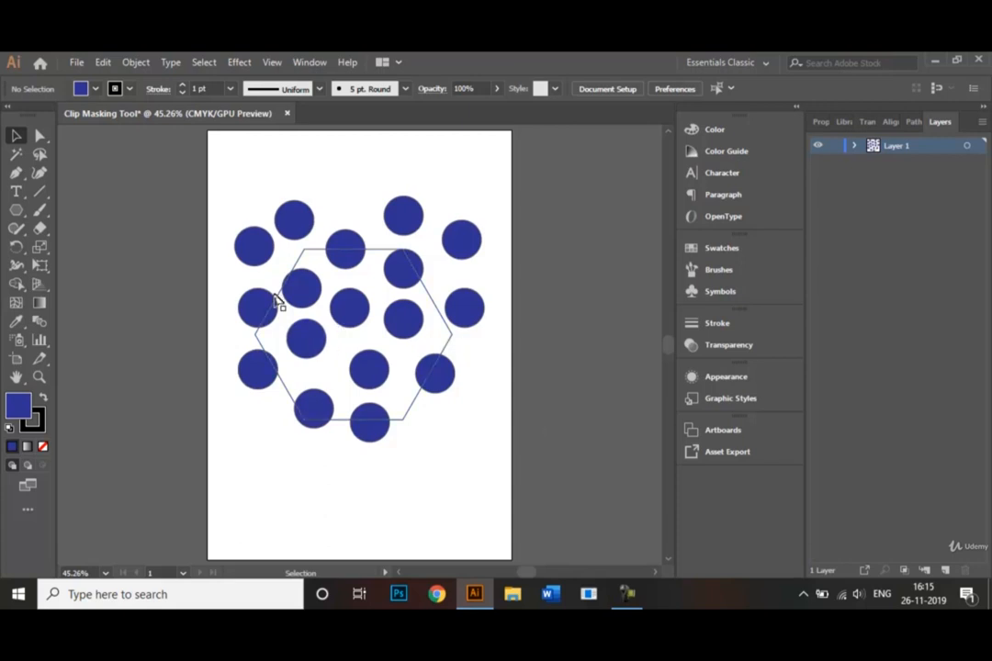
Delete the five blue circles lying outside the hexagon, two at the upper left and three along the right
{"action": "left_click", "coordinate": [255, 246]}
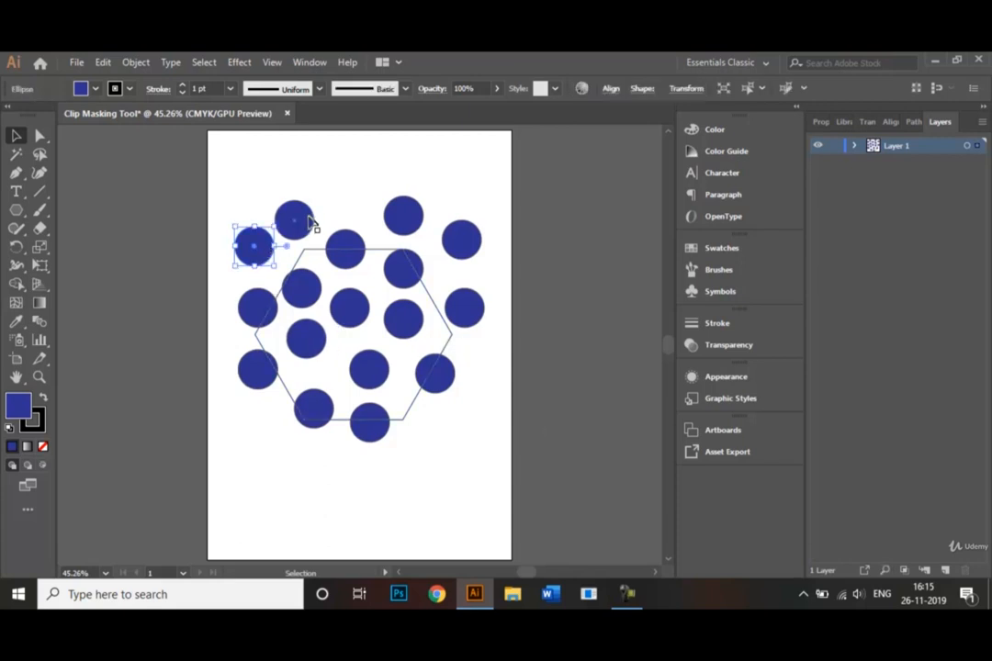
{"action": "left_click", "coordinate": [307, 224], "text": "shift"}
{"action": "left_click", "coordinate": [405, 226], "text": "shift"}
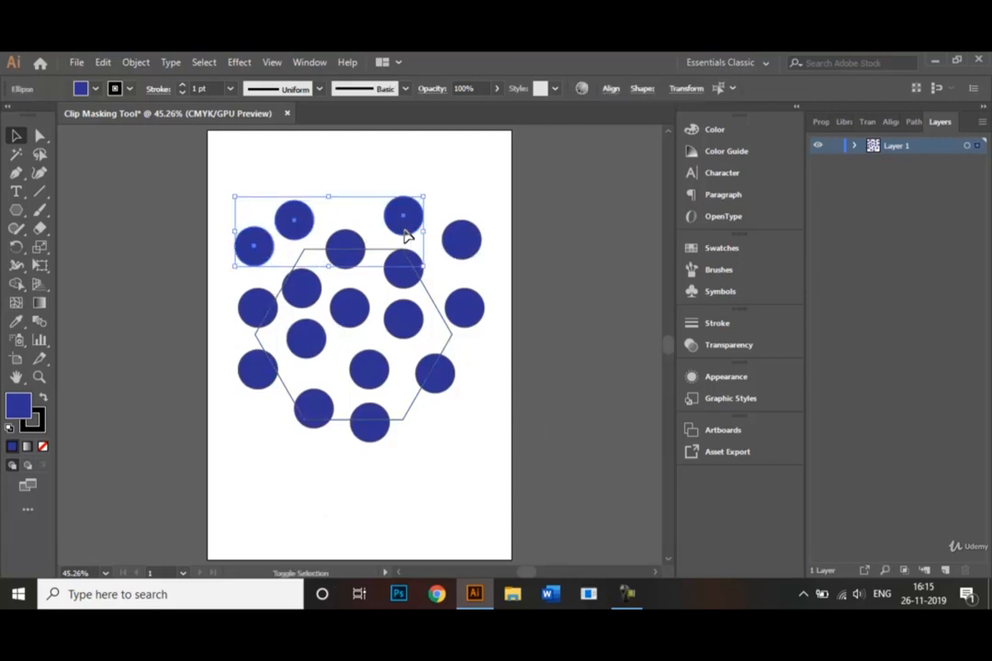
{"action": "left_click", "coordinate": [460, 237], "text": "shift"}
{"action": "left_click", "coordinate": [471, 310], "text": "shift"}
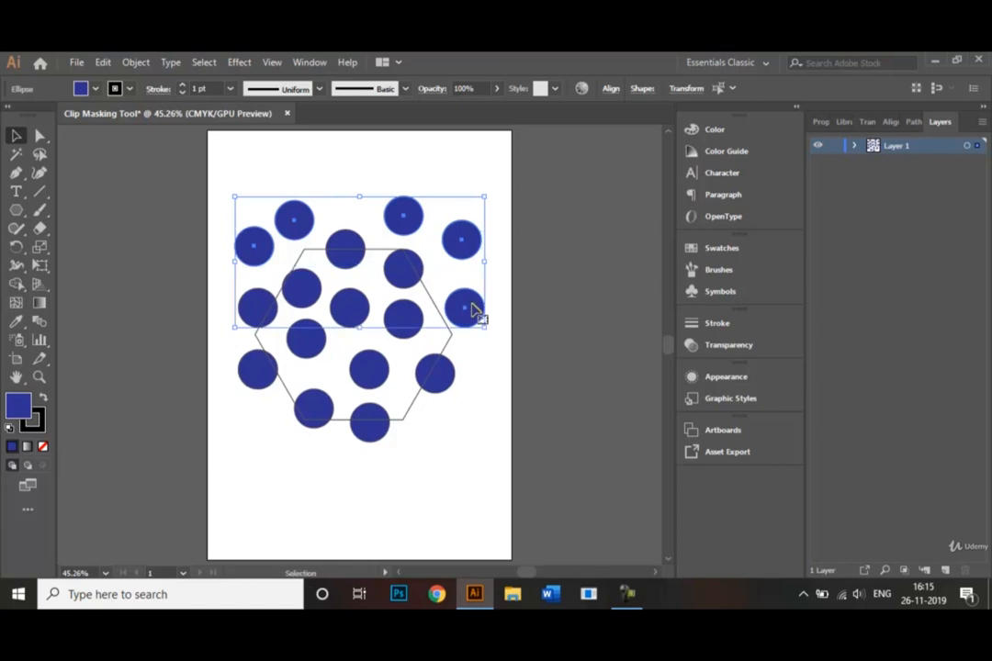
{"action": "key", "text": "Delete"}
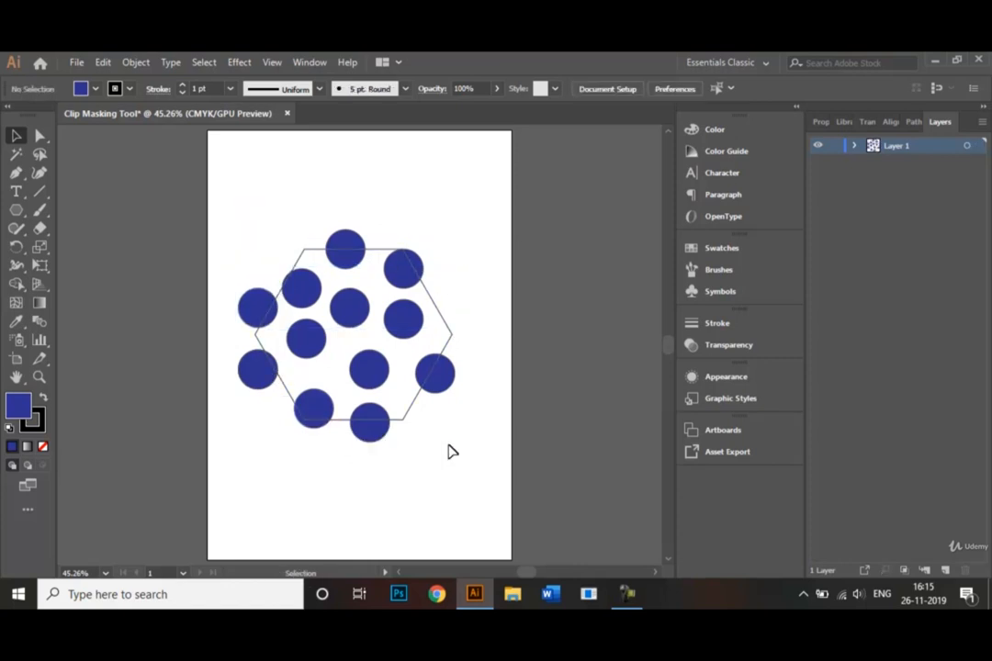
Move three circles onto the hexagon's right, lower-right and upper-left corners
{"action": "left_click_drag", "start_coordinate": [449, 375], "coordinate": [464, 350]}
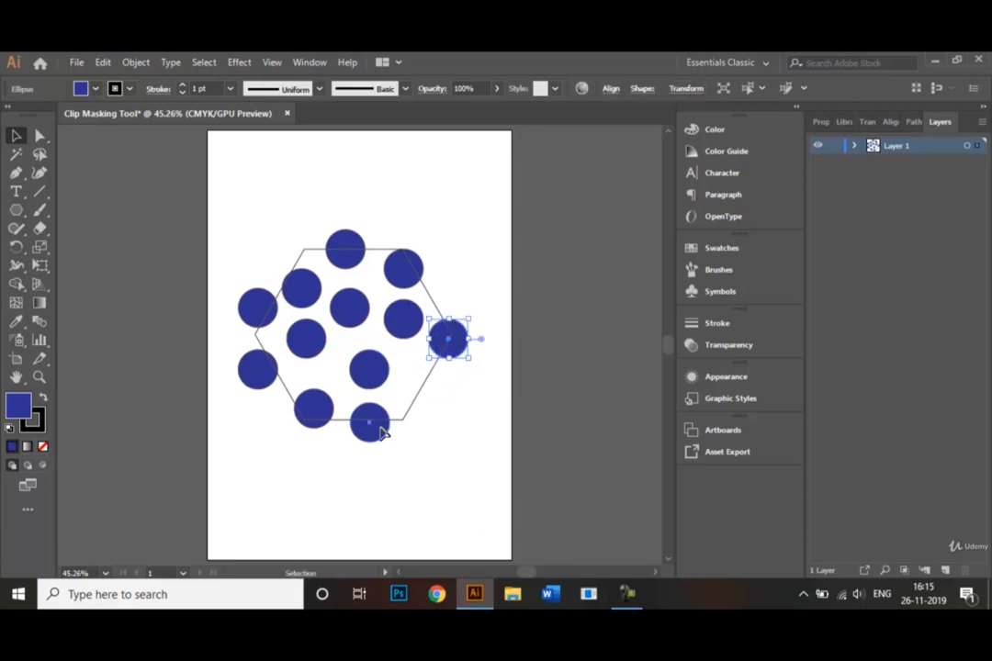
{"action": "left_click_drag", "start_coordinate": [381, 430], "coordinate": [412, 430]}
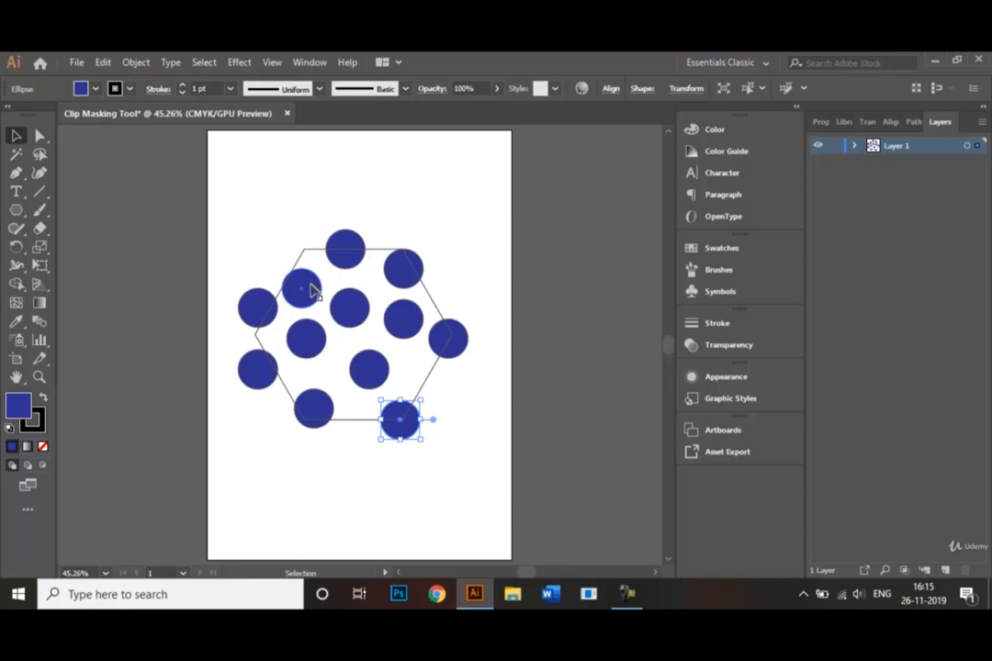
{"action": "left_click_drag", "start_coordinate": [310, 292], "coordinate": [309, 262]}
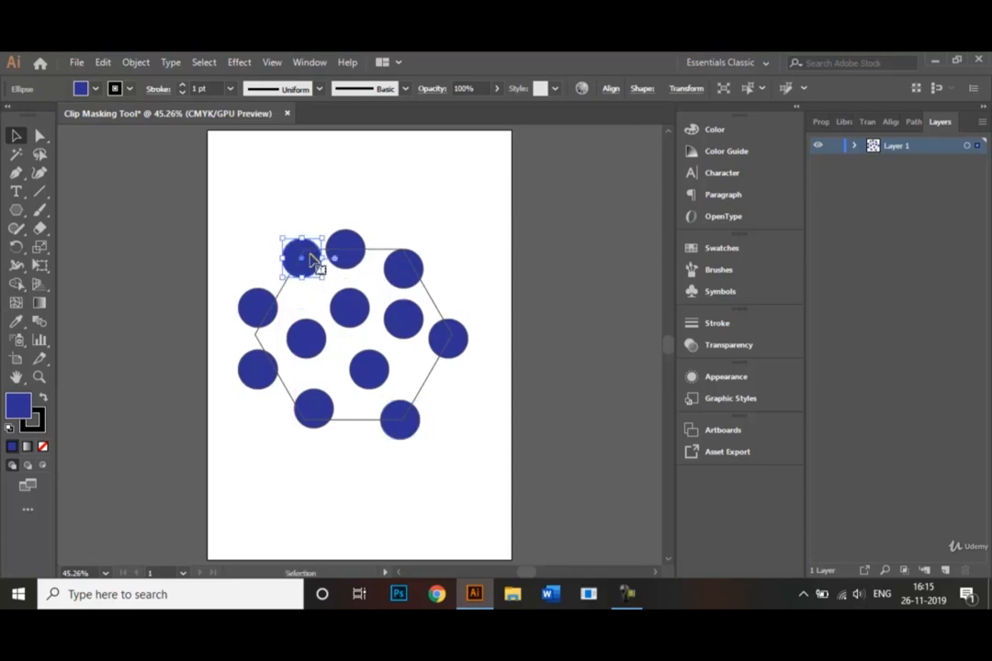
Shrink the circles inside the hexagon's left side and at its lower-left corner, and duplicate the outer lower-left circle slightly to the right
{"action": "left_click", "coordinate": [303, 346]}
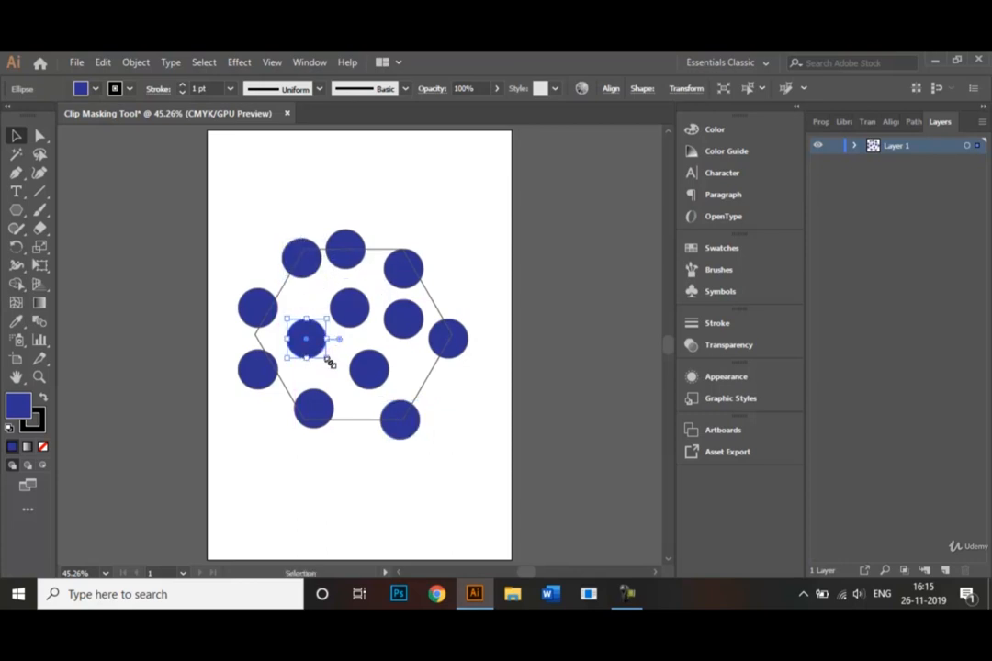
{"action": "left_click_drag", "start_coordinate": [330, 362], "coordinate": [314, 351]}
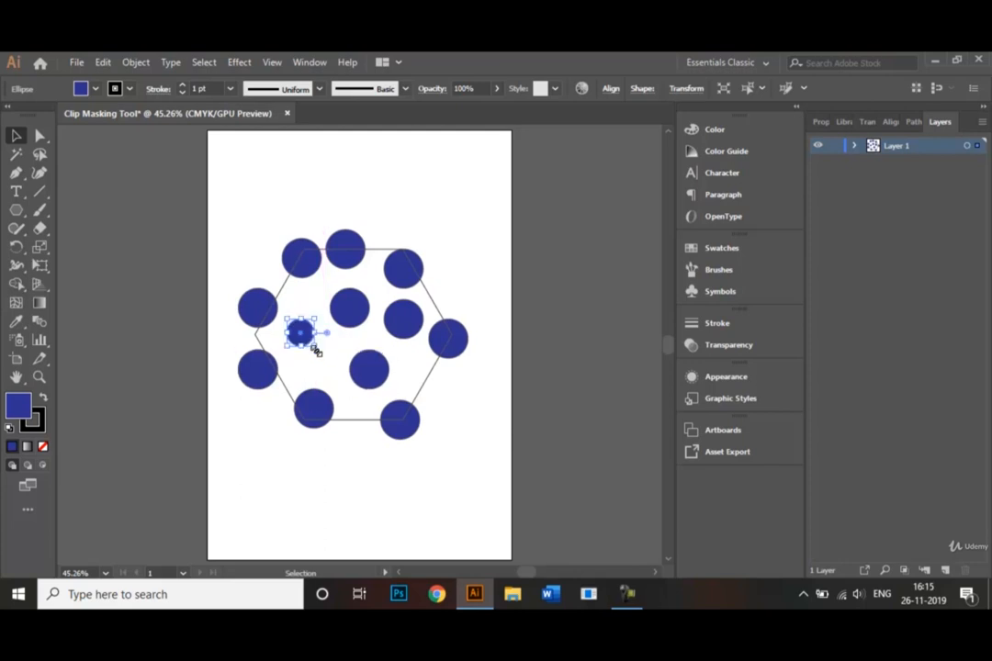
{"action": "left_click", "coordinate": [323, 415]}
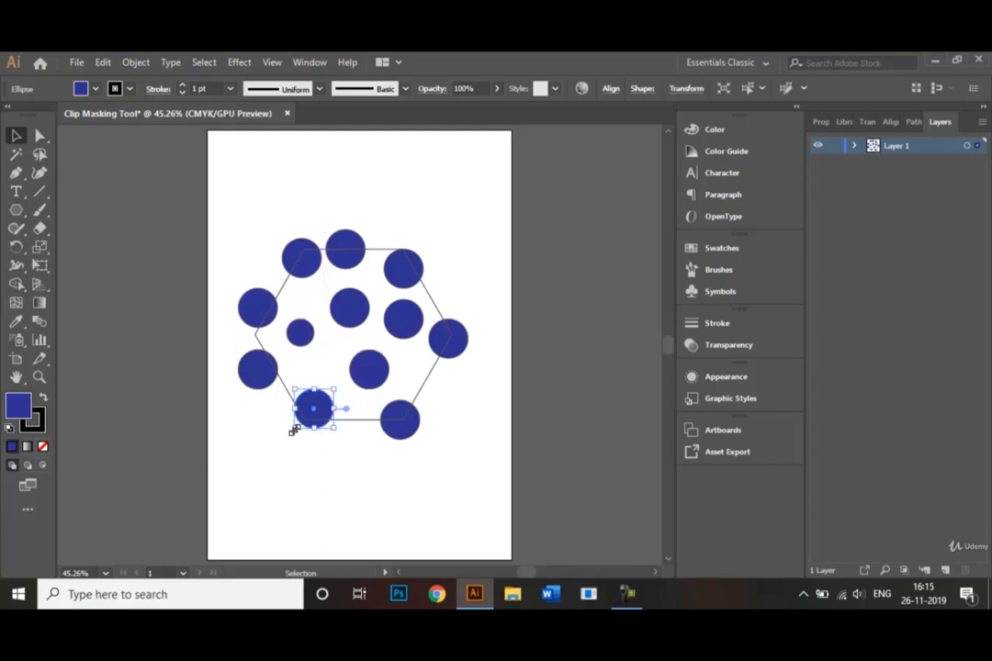
{"action": "left_click_drag", "start_coordinate": [295, 429], "coordinate": [306, 418]}
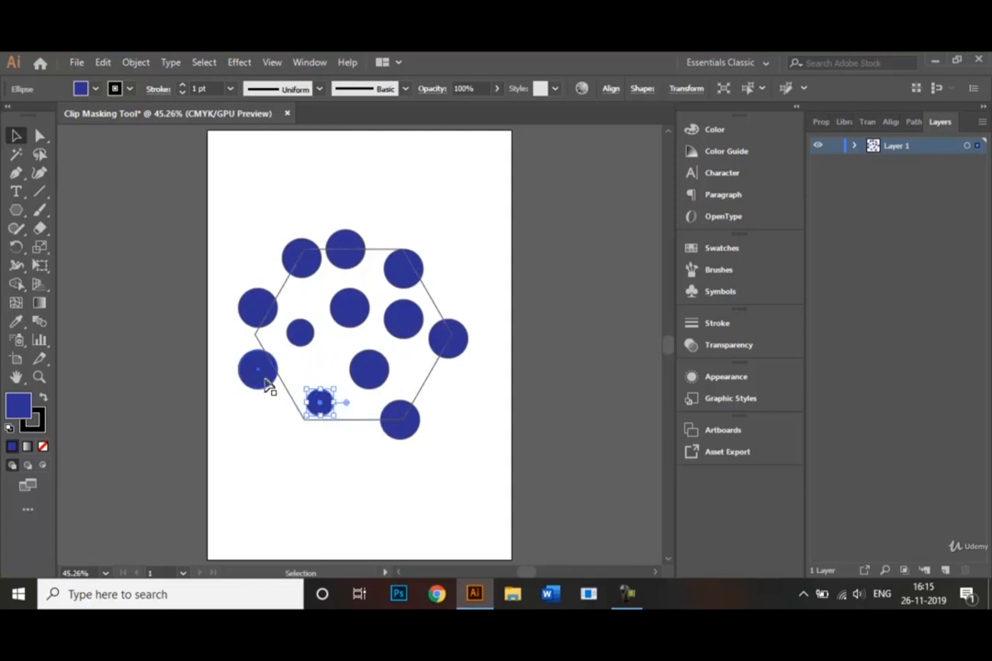
{"action": "left_click_drag", "start_coordinate": [264, 384], "coordinate": [289, 384], "text": "alt"}
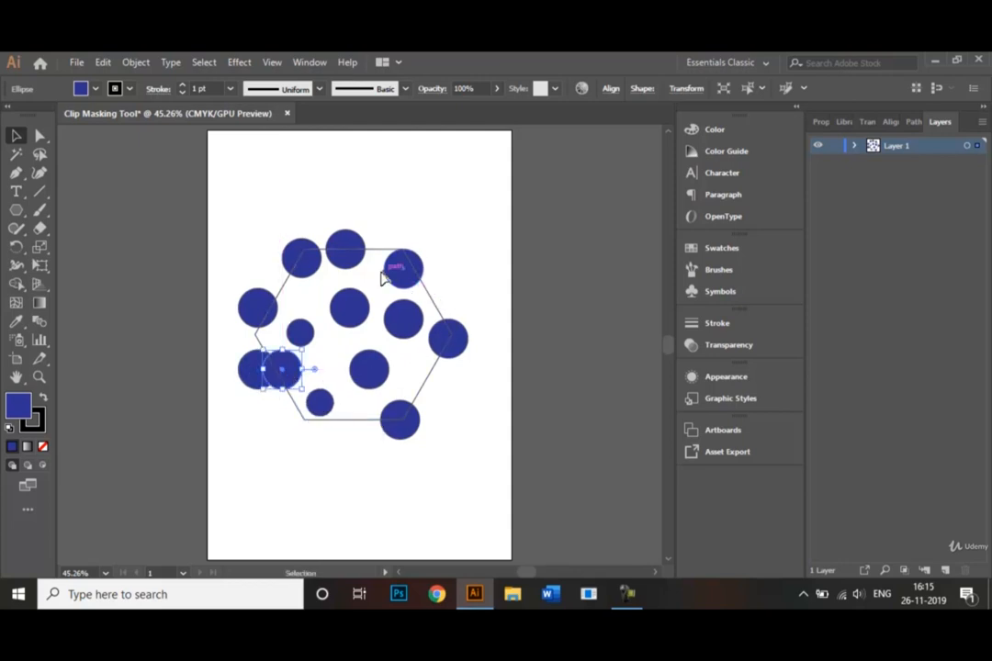
Shrink the circle on the hexagon's top edge and nudge it near the middle of that edge
{"action": "left_click", "coordinate": [350, 257]}
{"action": "left_click_drag", "start_coordinate": [366, 225], "coordinate": [356, 241]}
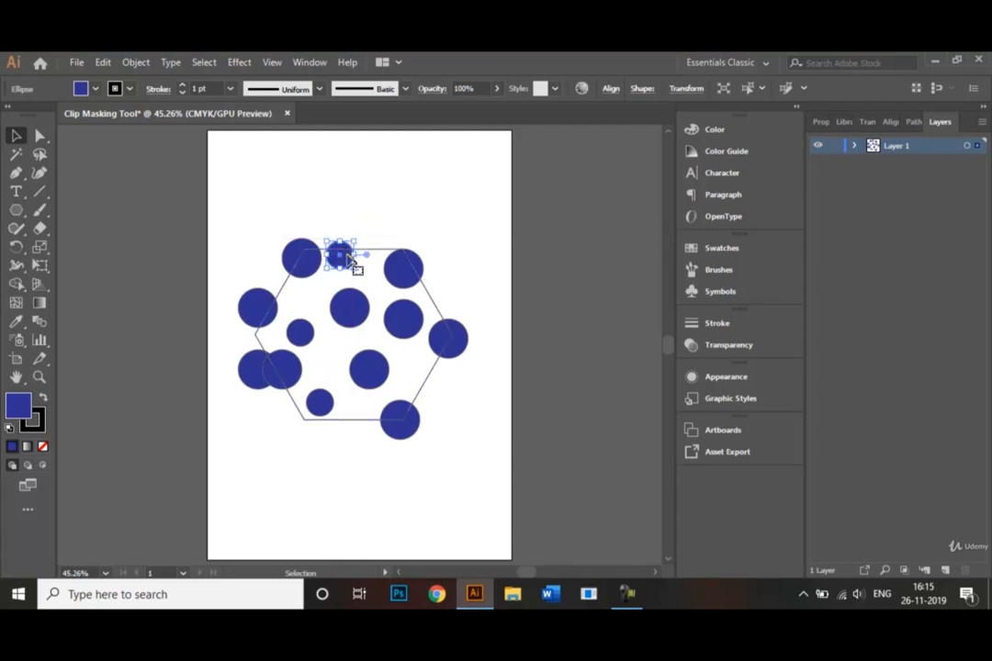
{"action": "key", "text": "shift+Down"}
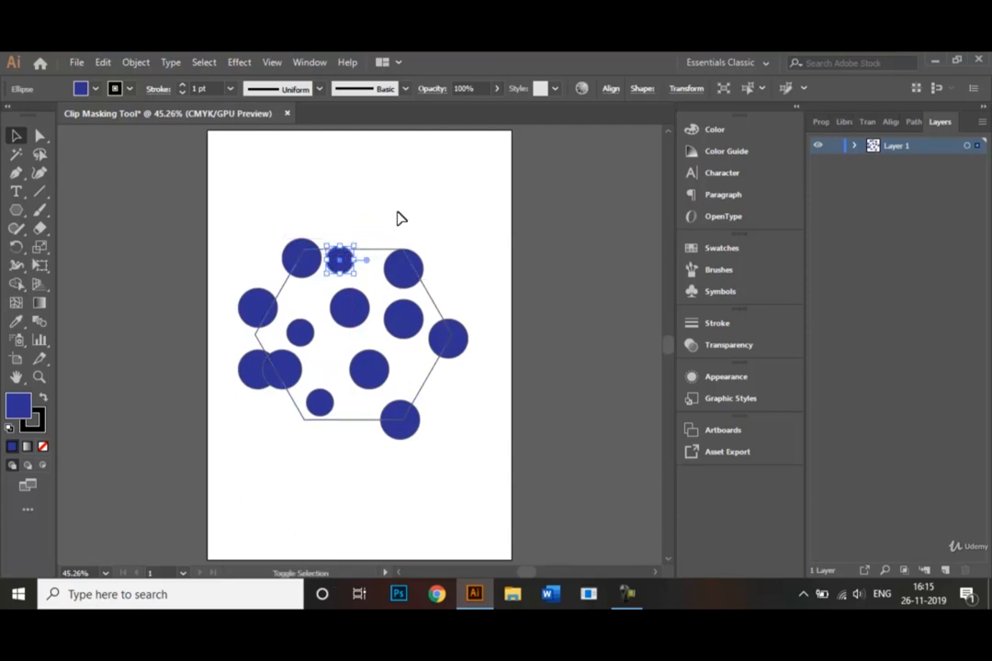
{"action": "key", "text": "shift+Up"}
{"action": "key", "text": "shift+Up"}
{"action": "key", "text": "shift+Right"}
{"action": "key", "text": "shift+Right"}
{"action": "key", "text": "shift+Right"}
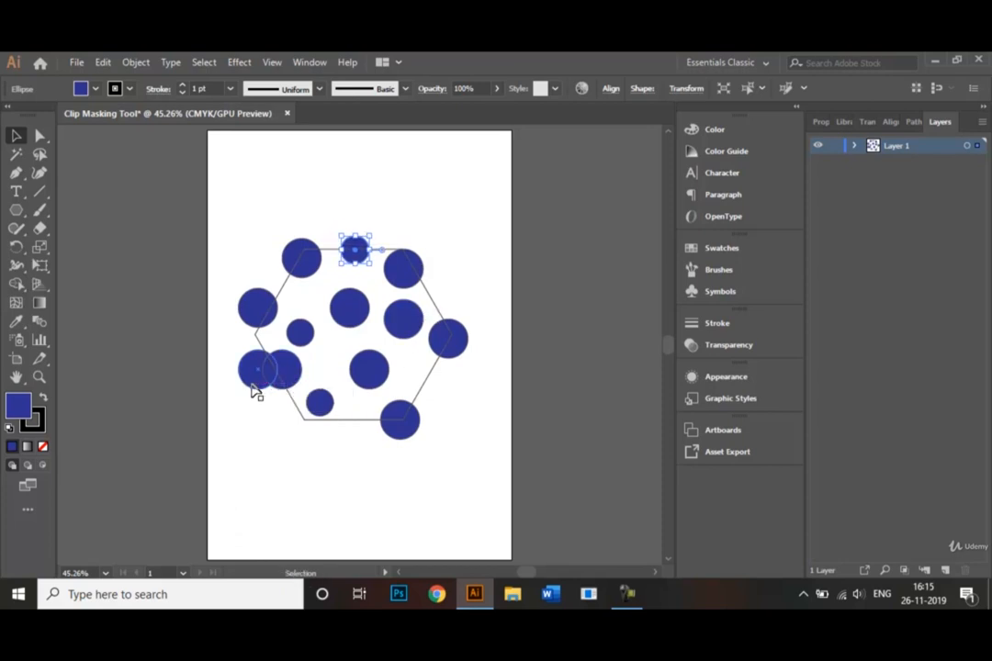
Move the outer of the two overlapping lower-left circles onto the hexagon's lower-right edge and shrink it
{"action": "left_click_drag", "start_coordinate": [255, 386], "coordinate": [428, 395]}
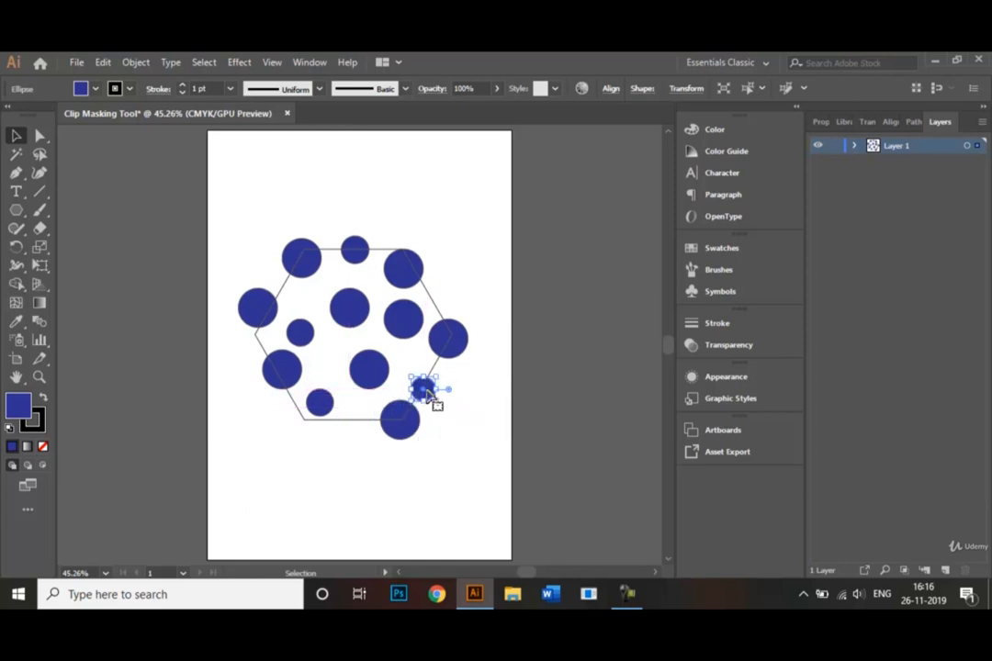
{"action": "left_click", "coordinate": [471, 425]}
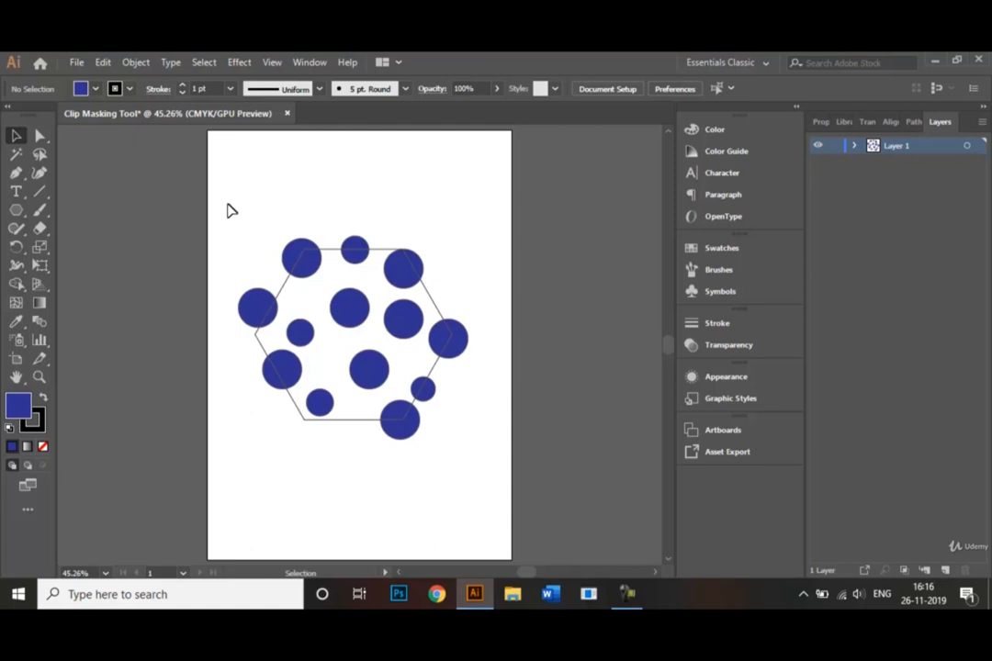
Make a clipping mask from all the circles and the hexagon
{"action": "left_click_drag", "start_coordinate": [228, 204], "coordinate": [487, 477]}
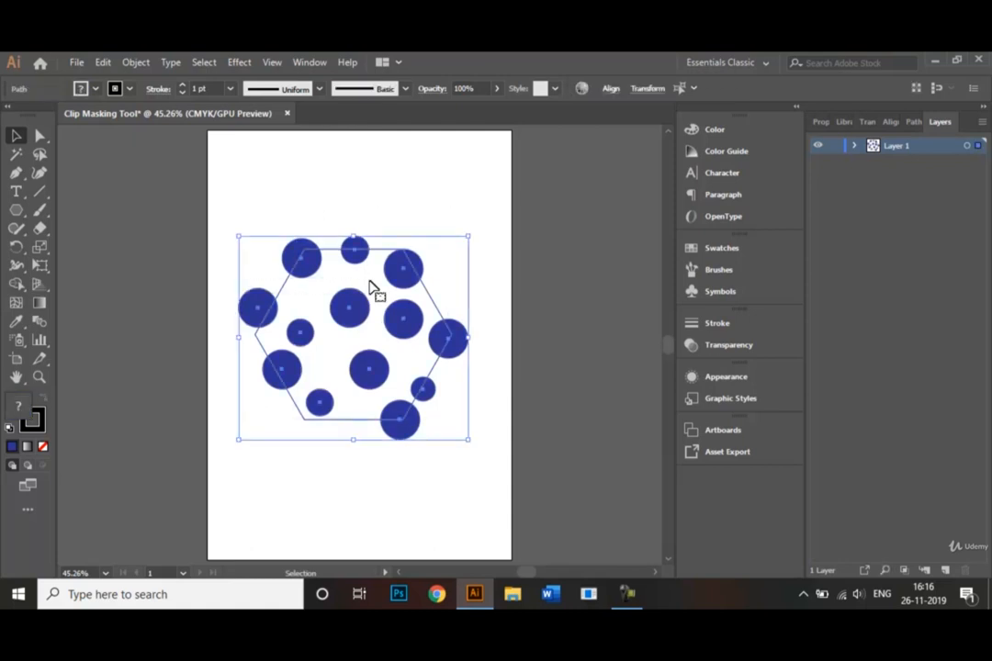
{"action": "left_click", "coordinate": [139, 65]}
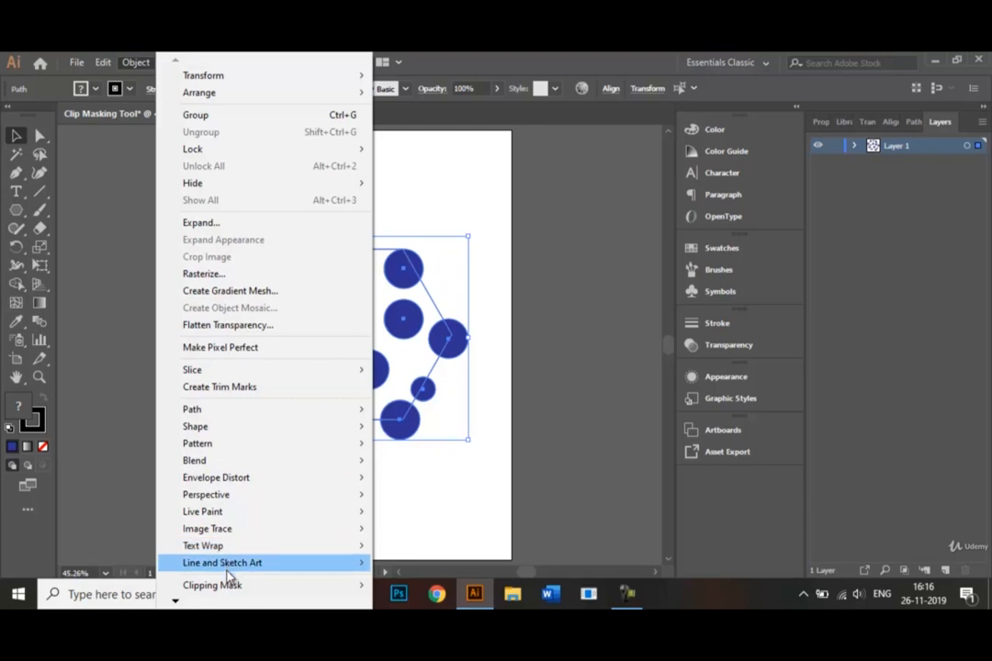
{"action": "mouse_move", "coordinate": [251, 592]}
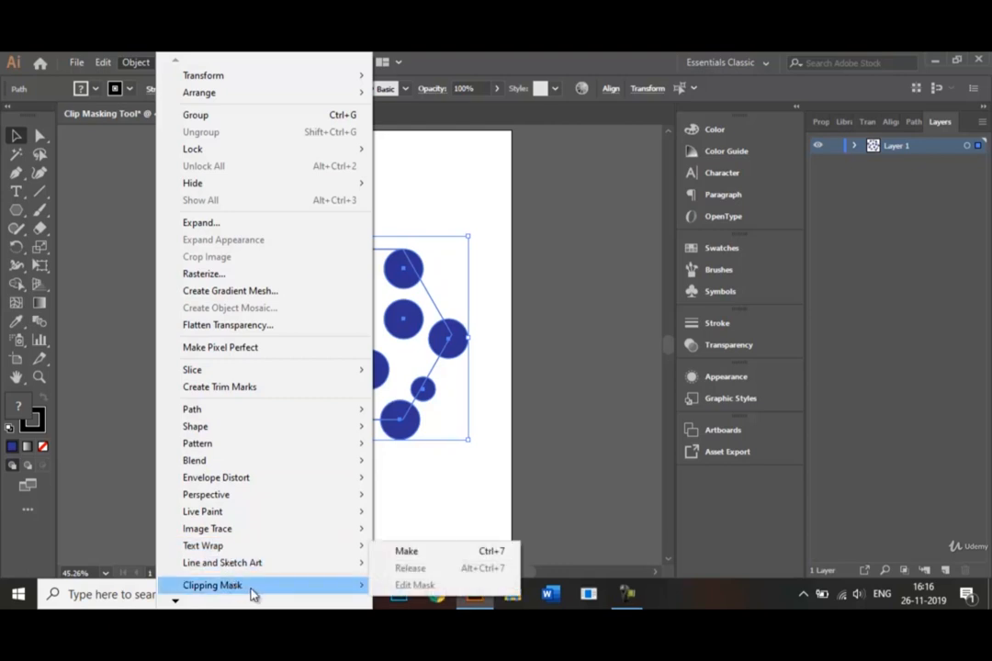
{"action": "left_click", "coordinate": [447, 557]}
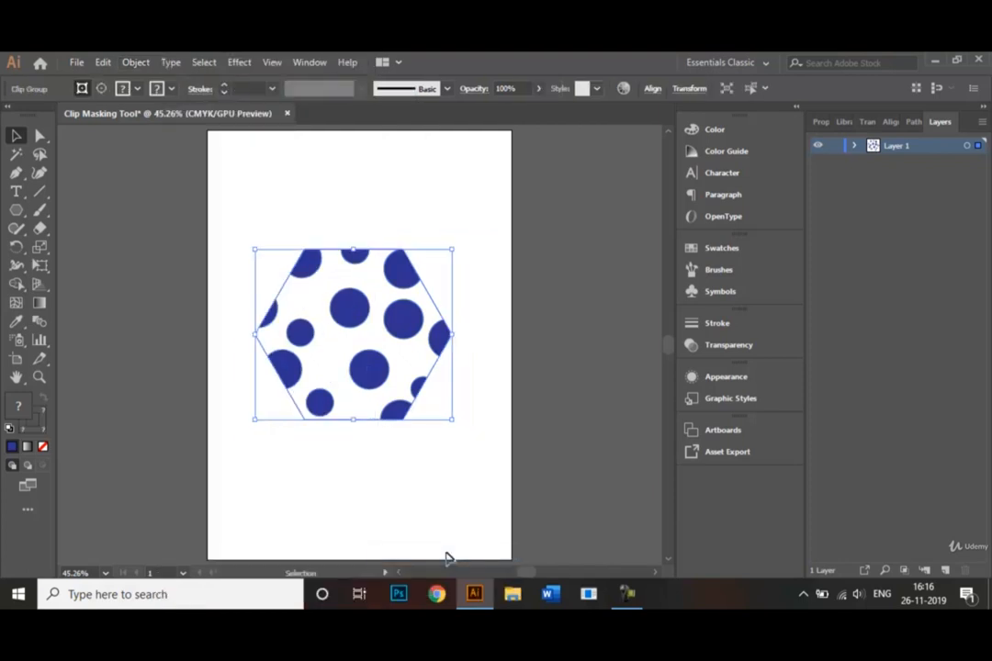
{"action": "left_click", "coordinate": [420, 531]}
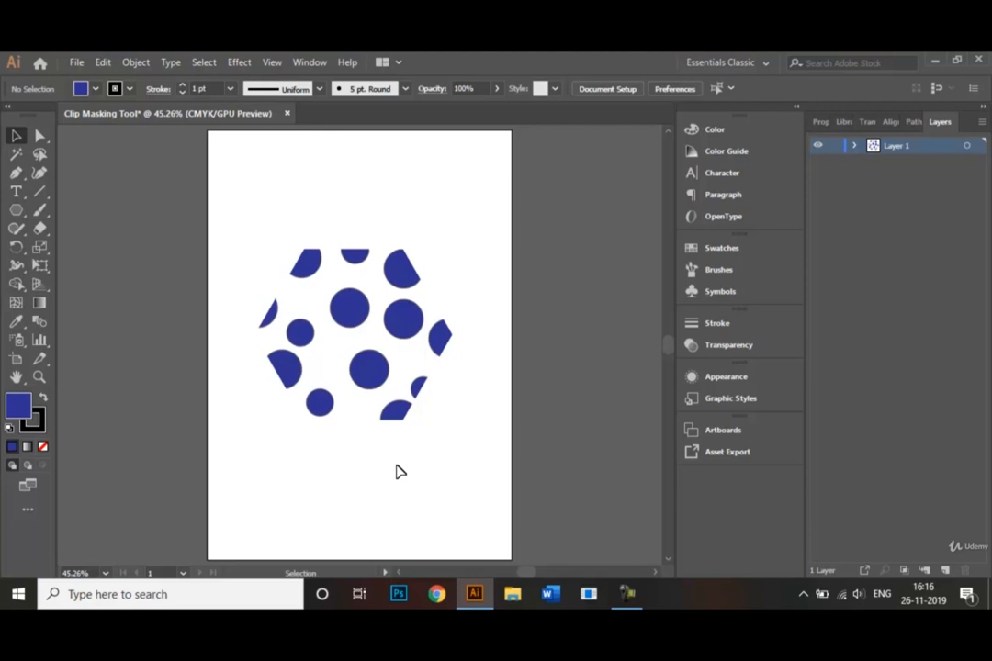
Scale the clipped hexagon down proportionally to about two thirds of its size
{"action": "left_click", "coordinate": [347, 330]}
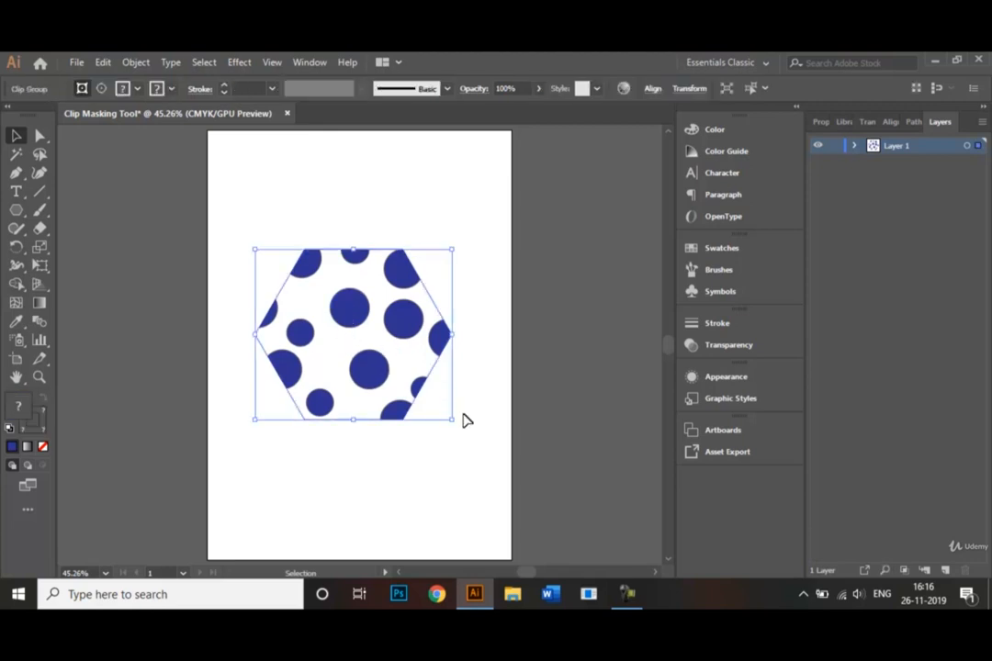
{"action": "left_click_drag", "start_coordinate": [452, 418], "coordinate": [389, 367]}
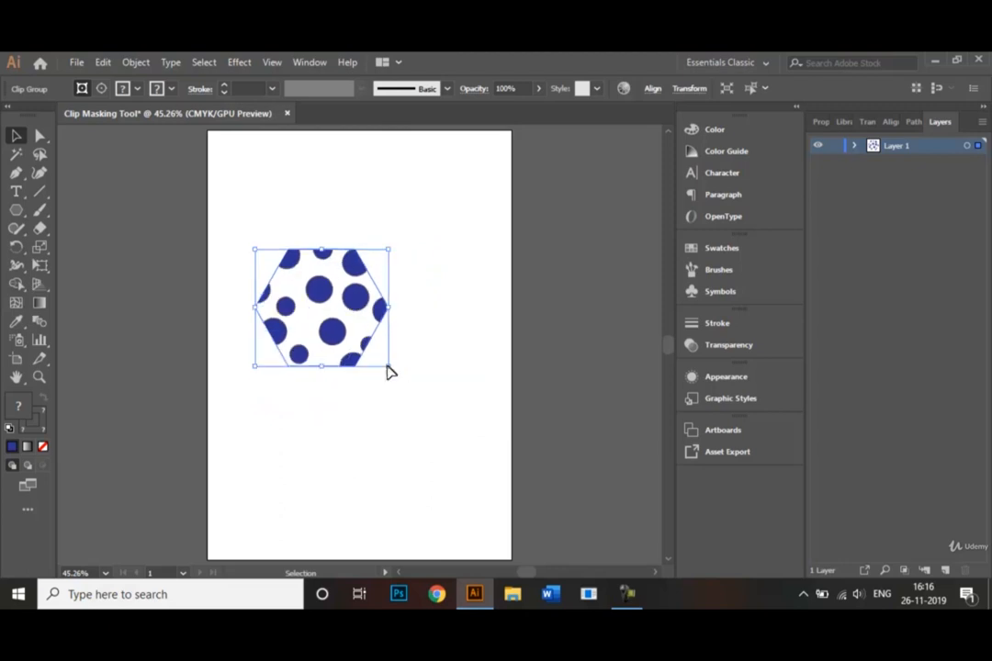
{"action": "left_click", "coordinate": [390, 251]}
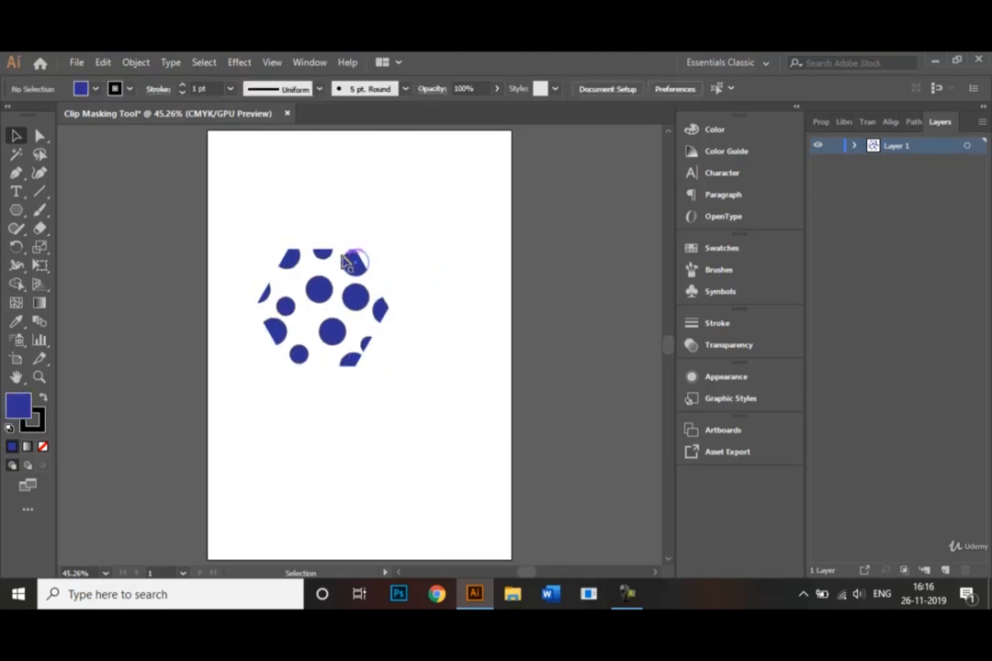
Rotate the clipped hexagon counterclockwise by about 30 degrees and move it to the page's upper-left corner
{"action": "left_click", "coordinate": [349, 262]}
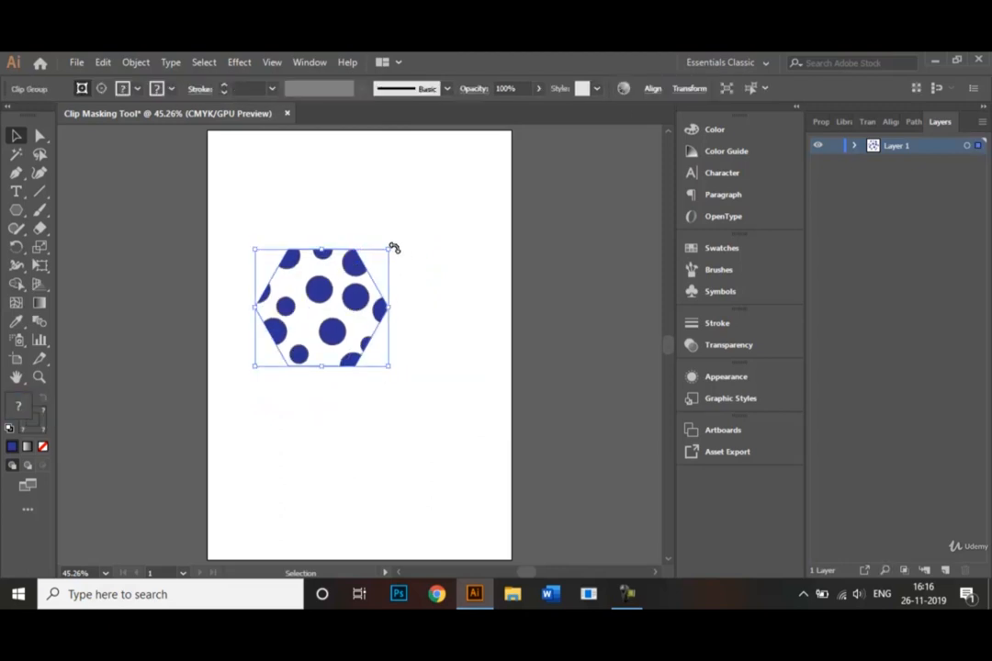
{"action": "left_click_drag", "start_coordinate": [394, 248], "coordinate": [356, 218]}
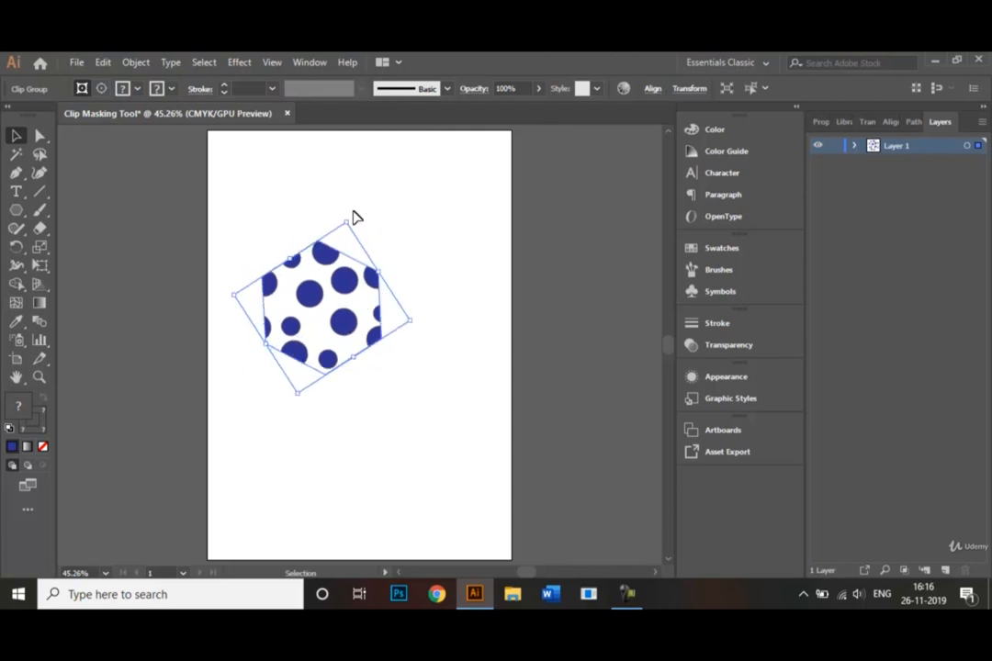
{"action": "left_click_drag", "start_coordinate": [321, 294], "coordinate": [271, 201]}
{"action": "left_click", "coordinate": [310, 321]}
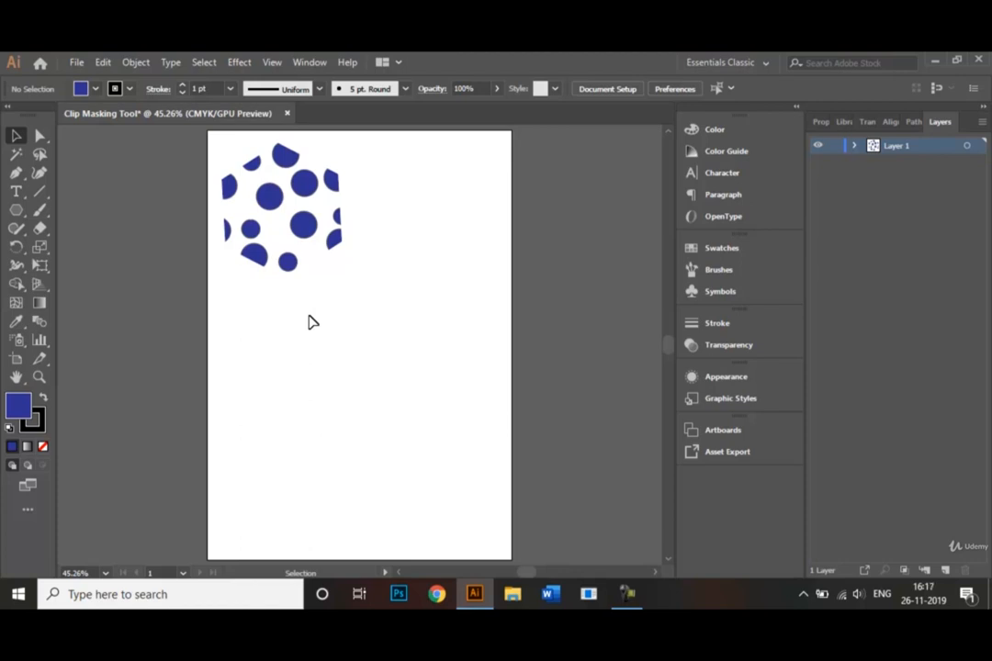
Open the image A pile of skulls.jpg from the Photos used folder
{"action": "left_click", "coordinate": [77, 63]}
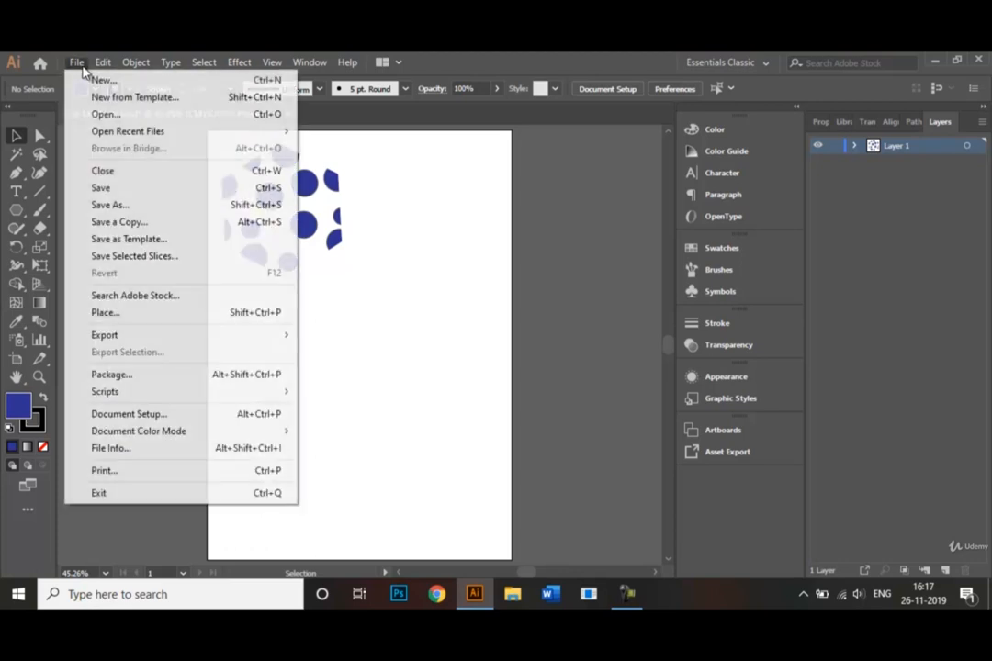
{"action": "left_click", "coordinate": [101, 115]}
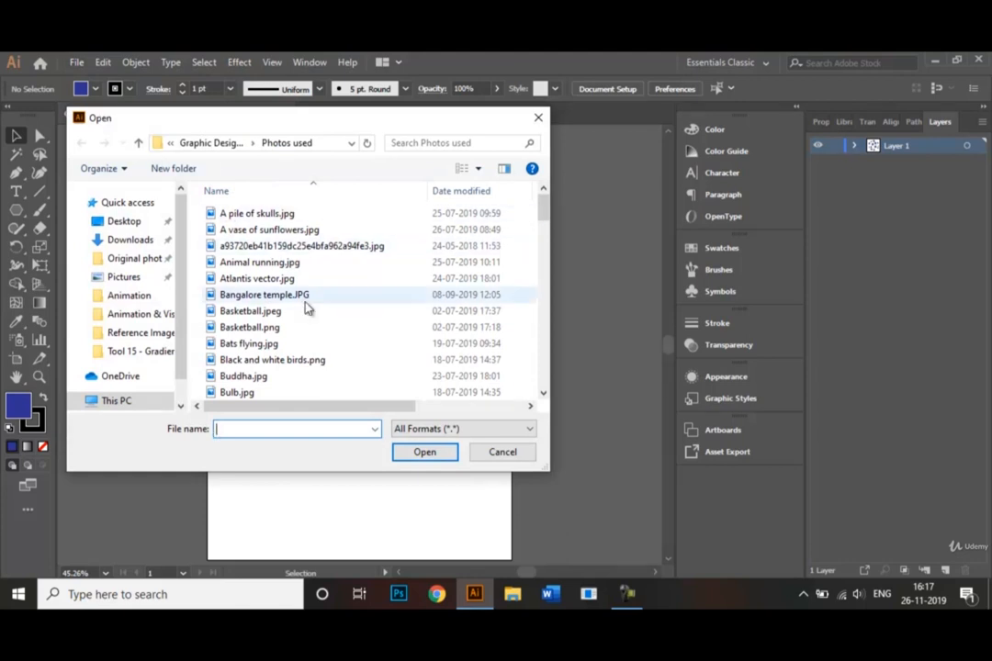
{"action": "left_click", "coordinate": [277, 220]}
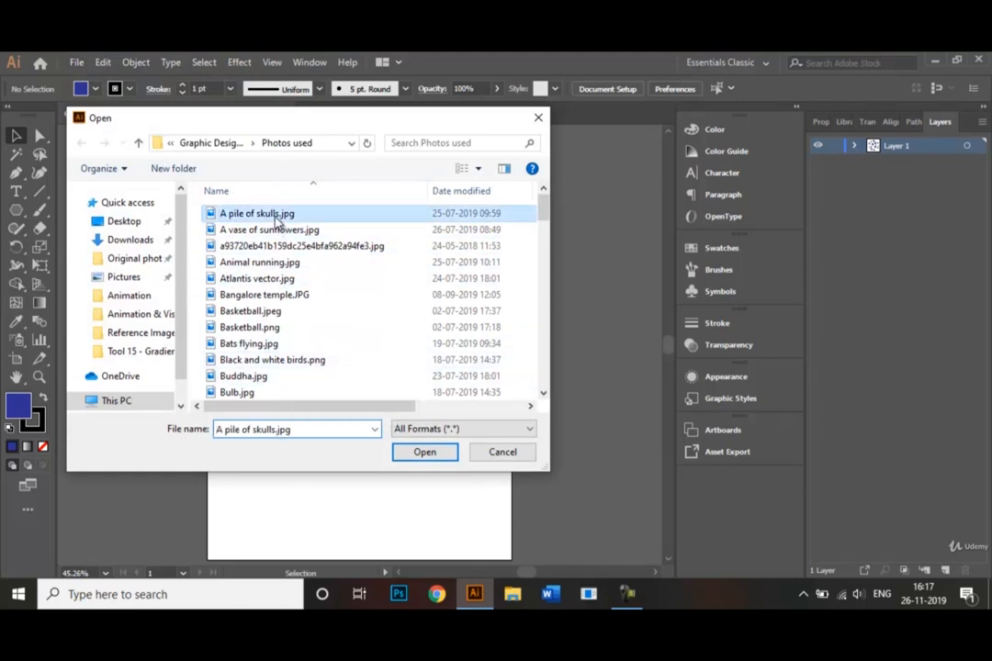
{"action": "left_click", "coordinate": [422, 454]}
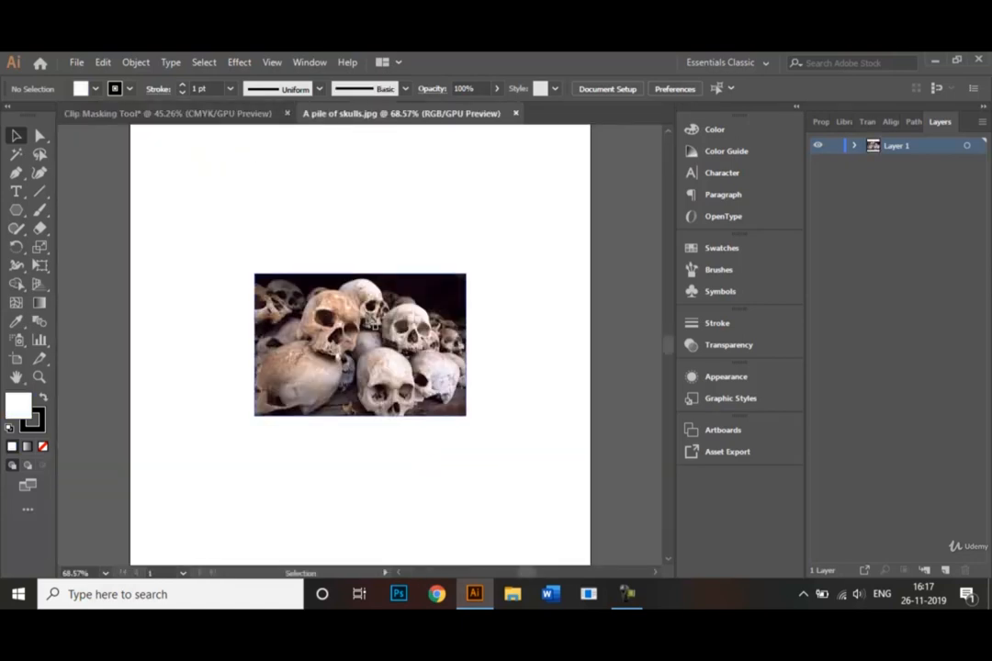
Draw a circle about 11.4 by 11.8 cm with no fill in the lower-right part of the Clip Masking Tool page
{"action": "left_click", "coordinate": [223, 128]}
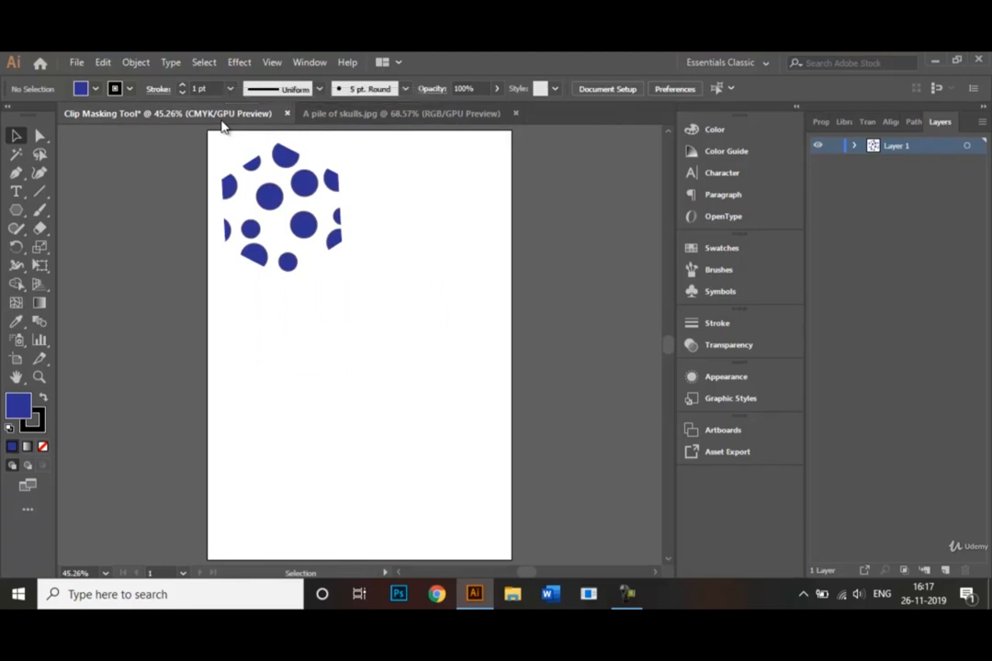
{"action": "left_click", "coordinate": [19, 210]}
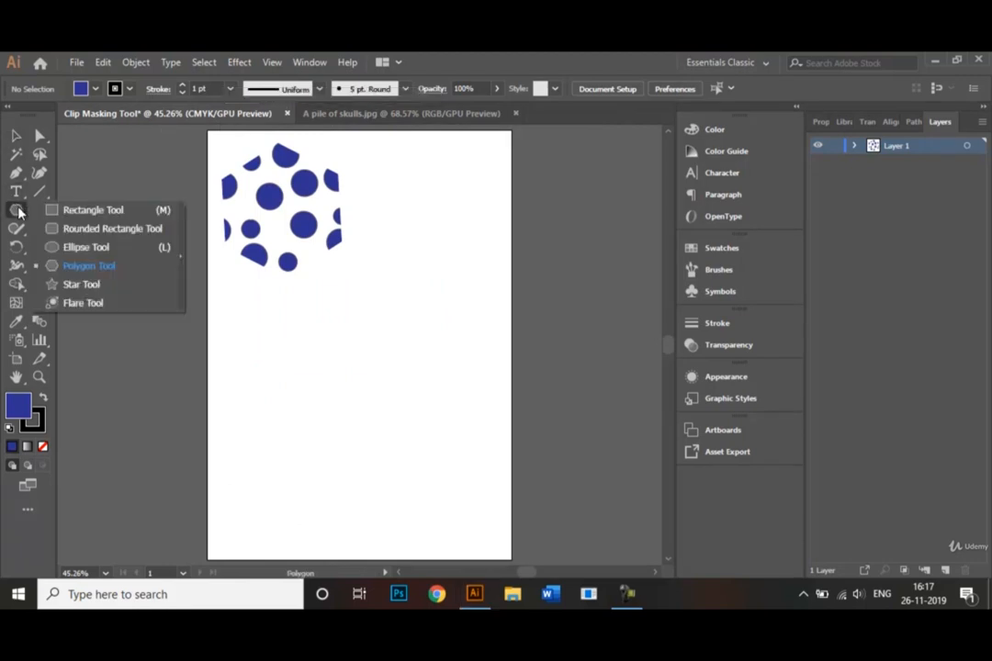
{"action": "left_click", "coordinate": [84, 247]}
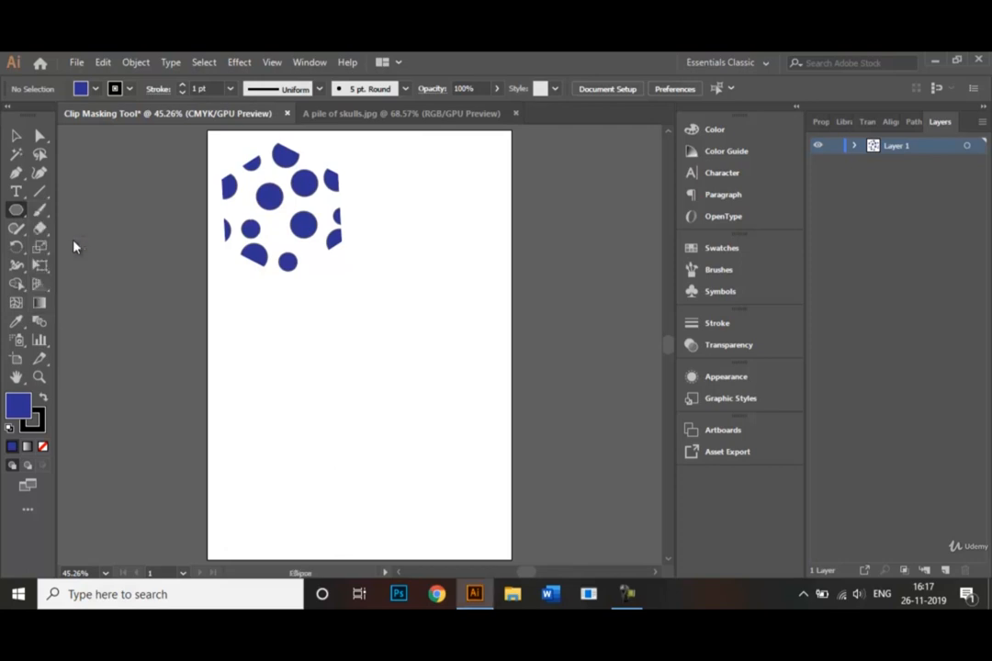
{"action": "left_click", "coordinate": [96, 89]}
{"action": "left_click", "coordinate": [10, 114]}
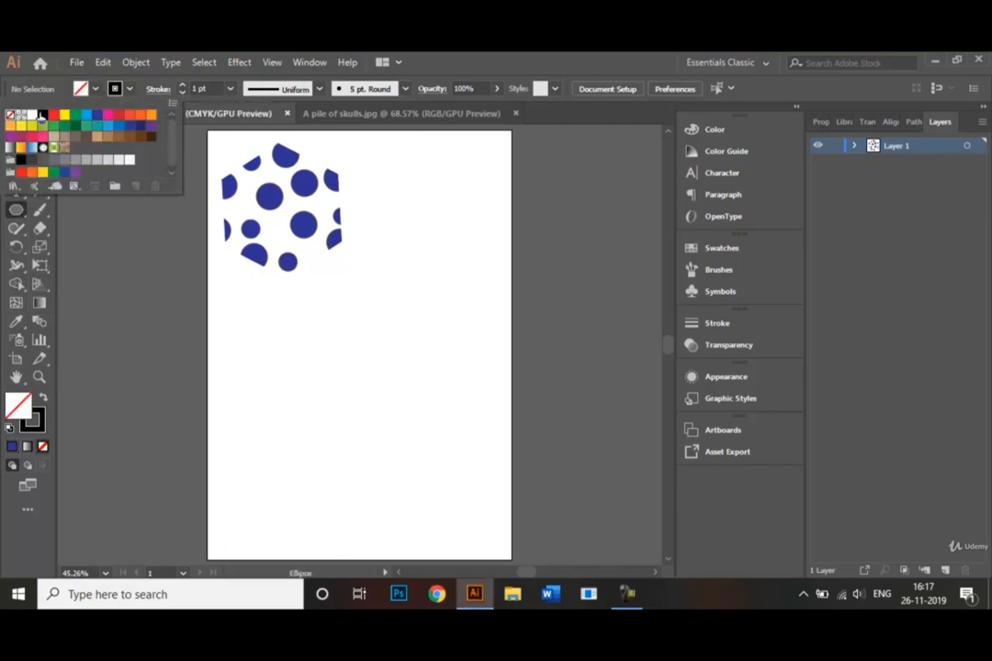
{"action": "left_click", "coordinate": [319, 353]}
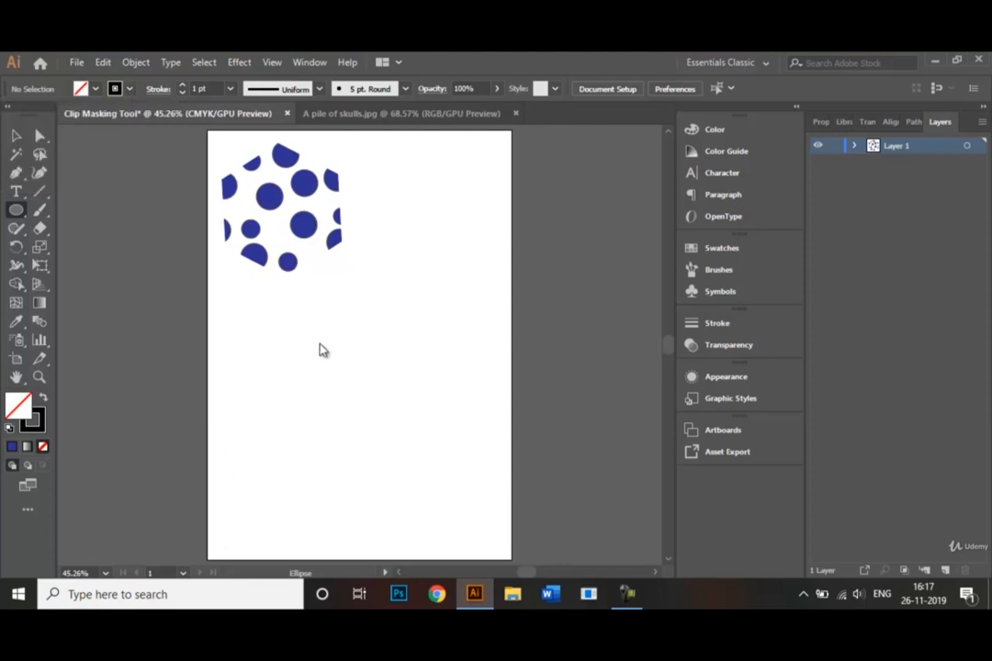
{"action": "left_click_drag", "start_coordinate": [319, 350], "coordinate": [486, 522]}
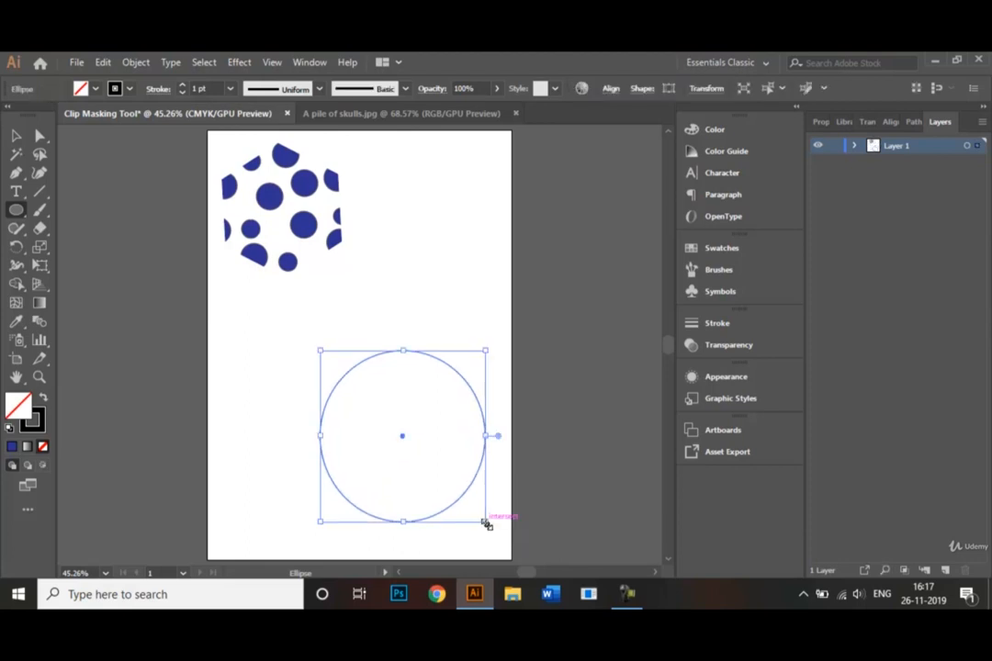
Set the circle's stroke weight to 6 pt and deselect it
{"action": "left_click", "coordinate": [231, 89]}
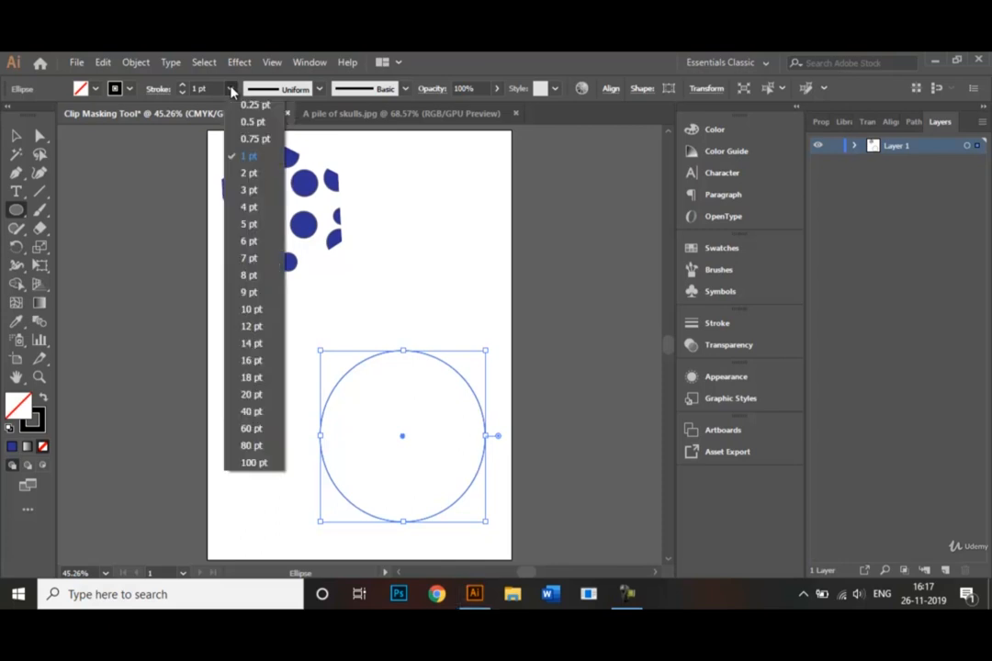
{"action": "left_click", "coordinate": [249, 241]}
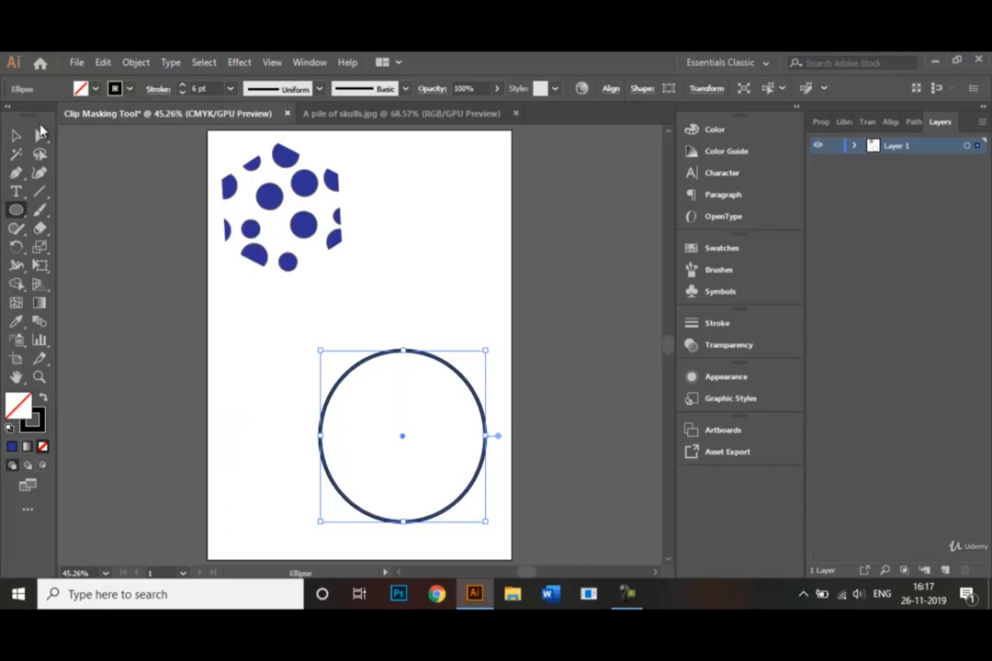
{"action": "left_click", "coordinate": [18, 137]}
{"action": "left_click", "coordinate": [454, 298]}
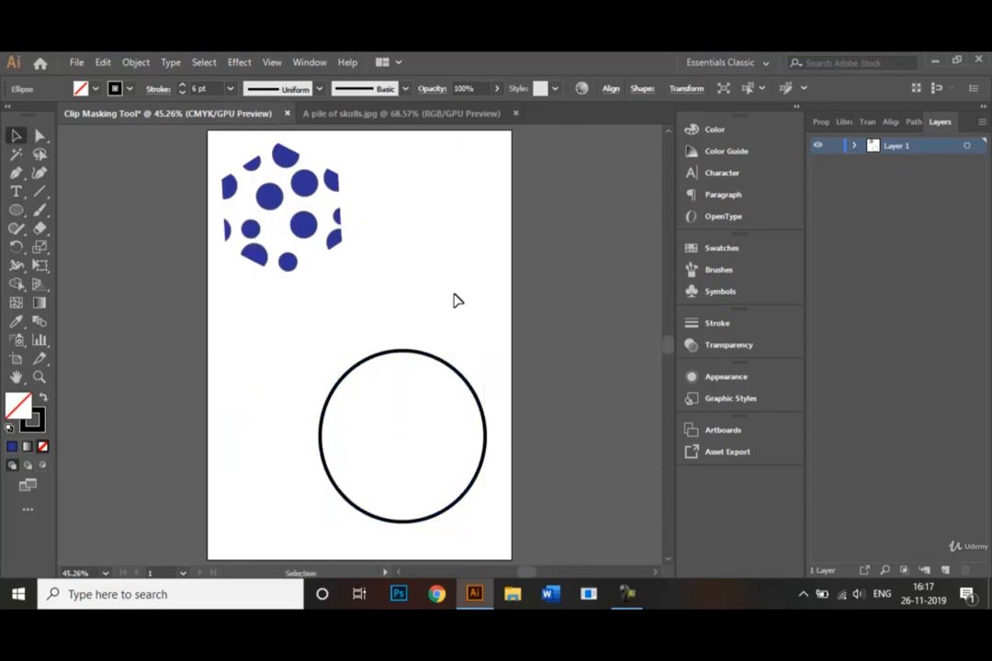
Bring the skull photo into the Clip Masking Tool document and enlarge it until it covers the whole circle
{"action": "left_click", "coordinate": [419, 115]}
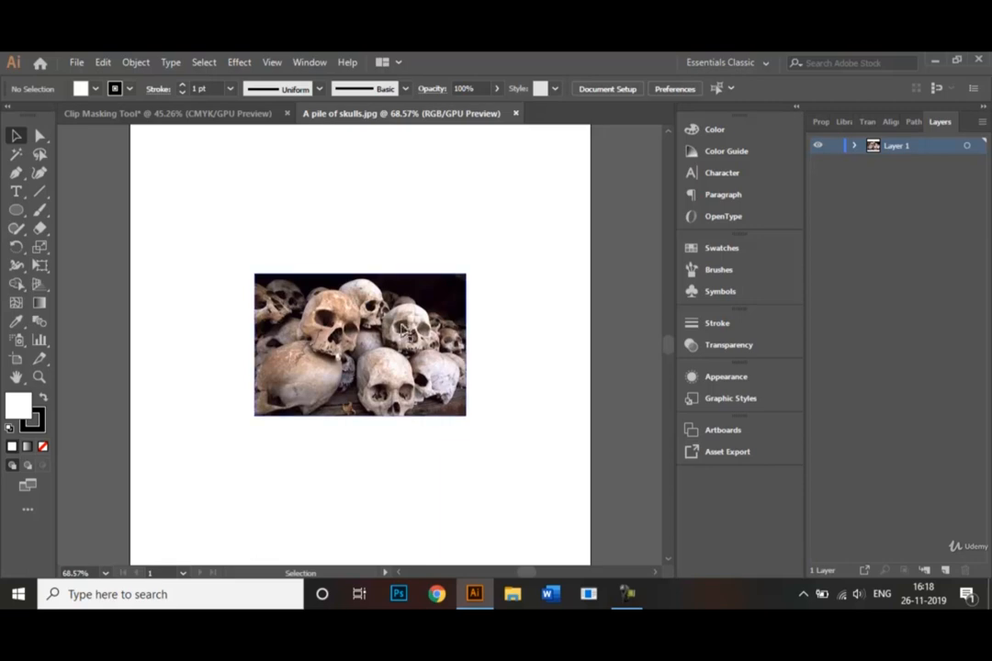
{"action": "left_click", "coordinate": [404, 332]}
{"action": "left_click_drag", "start_coordinate": [404, 333], "coordinate": [405, 435]}
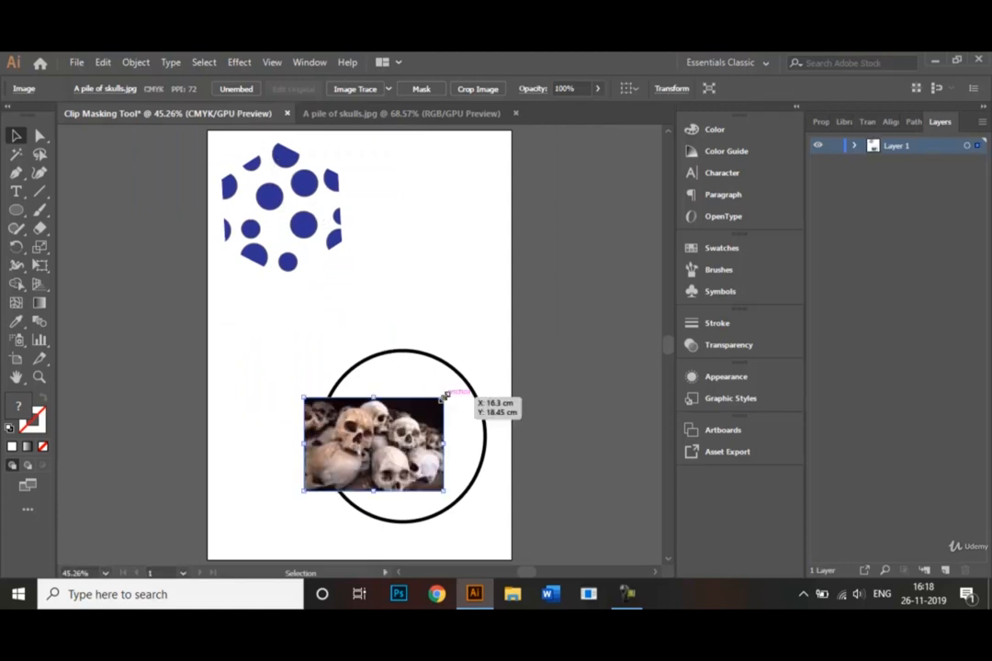
{"action": "left_click_drag", "start_coordinate": [443, 395], "coordinate": [534, 313]}
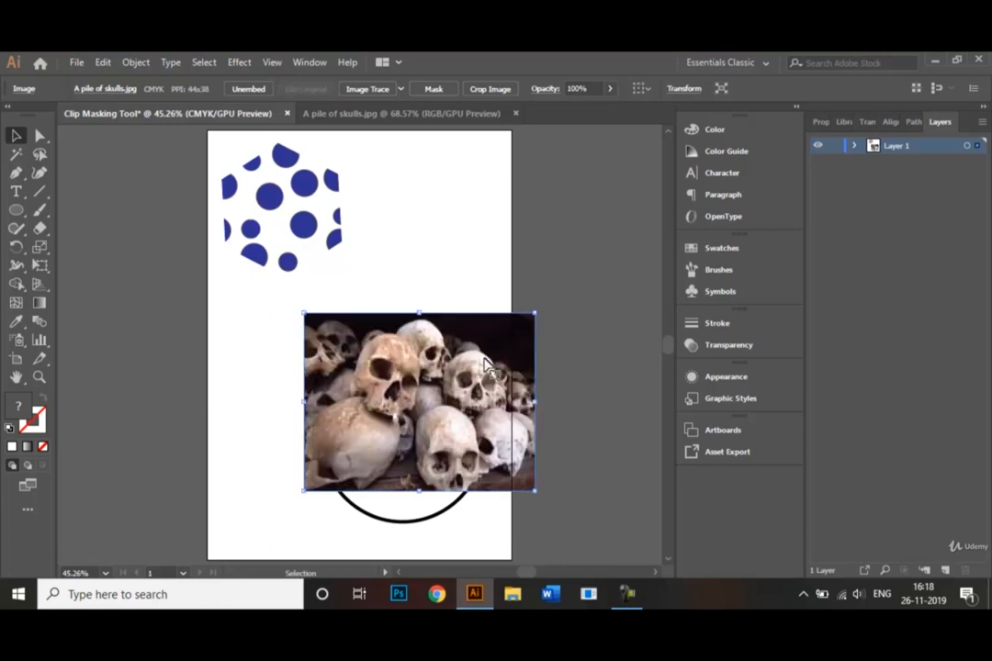
{"action": "left_click_drag", "start_coordinate": [304, 491], "coordinate": [252, 528]}
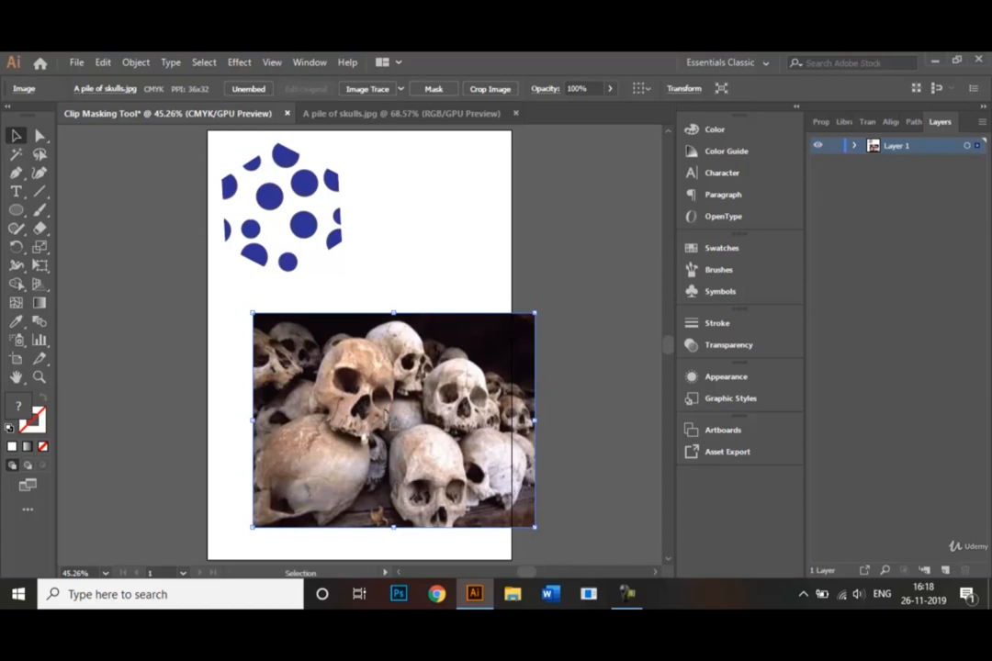
Send the skull photo to the back and shrink it so it ends at the page's right edge while still surrounding the circle
{"action": "right_click", "coordinate": [385, 409]}
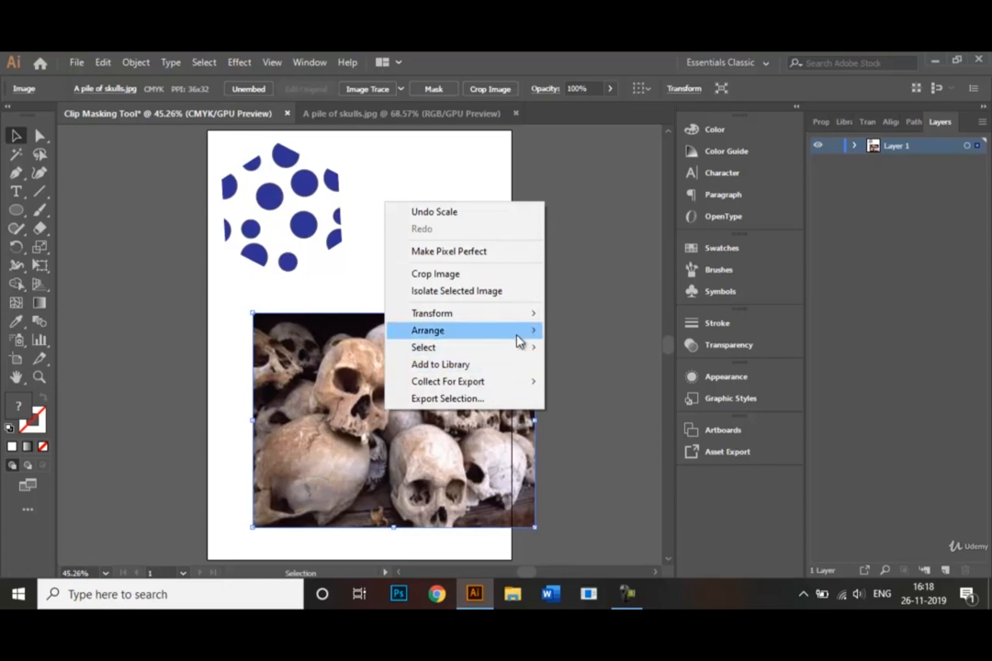
{"action": "mouse_move", "coordinate": [520, 336]}
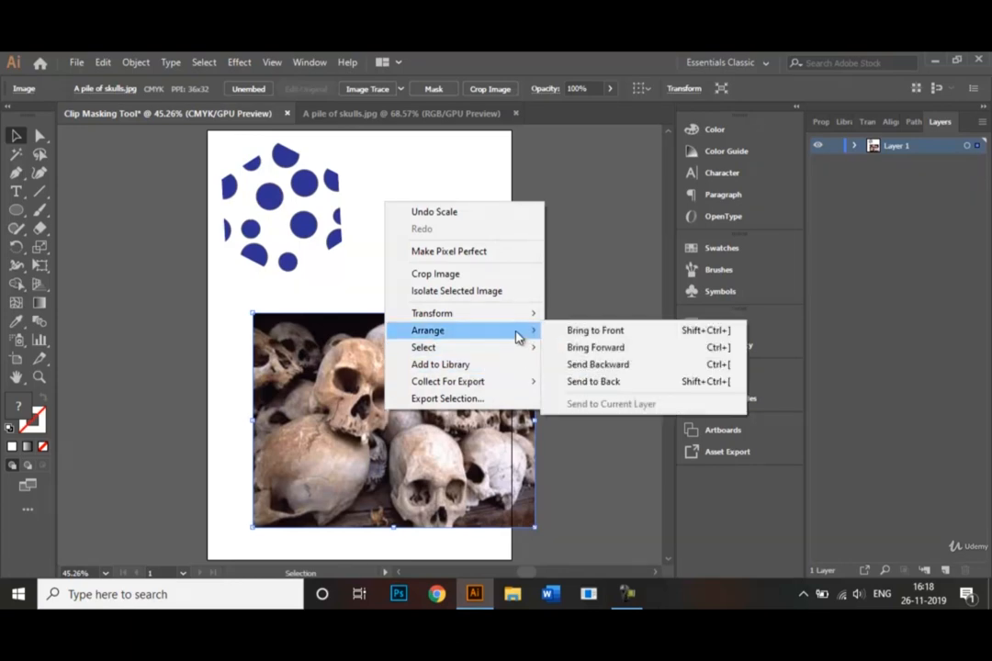
{"action": "left_click", "coordinate": [597, 383]}
{"action": "right_click", "coordinate": [654, 423]}
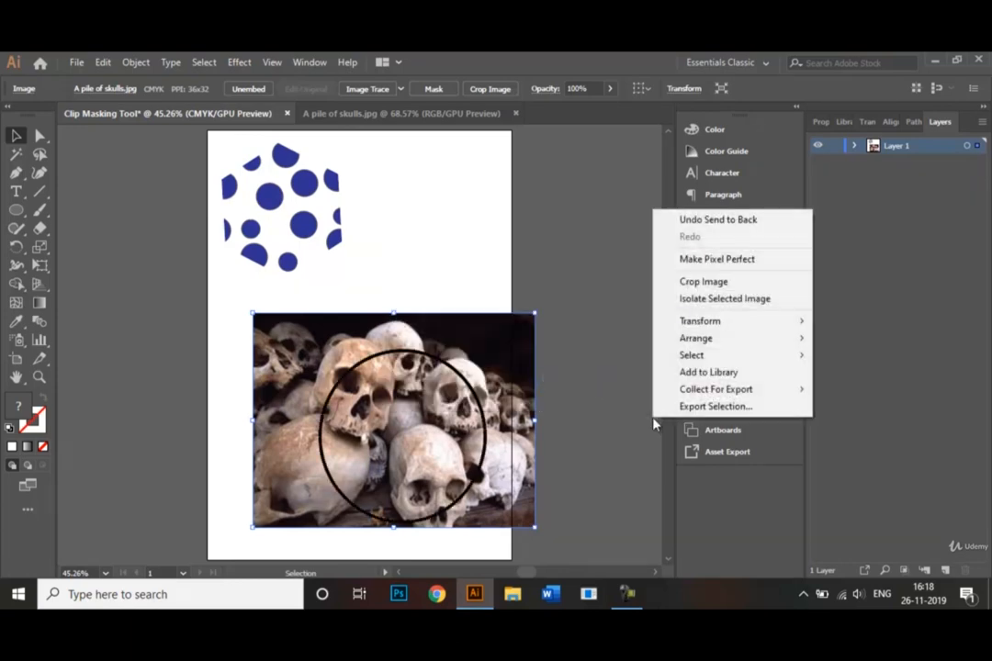
{"action": "left_click", "coordinate": [627, 438]}
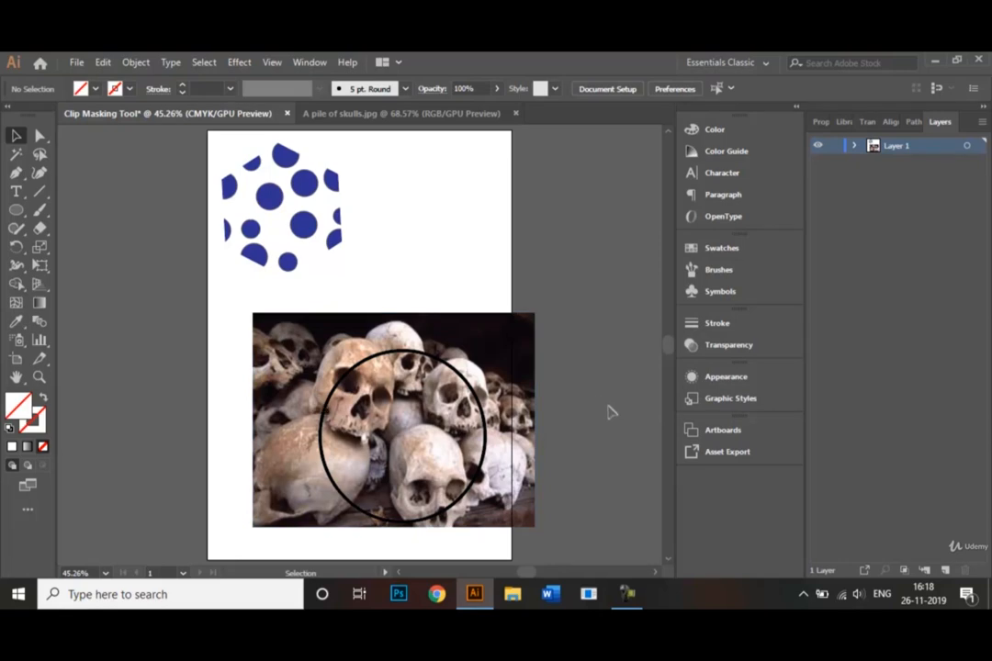
{"action": "left_click", "coordinate": [441, 338]}
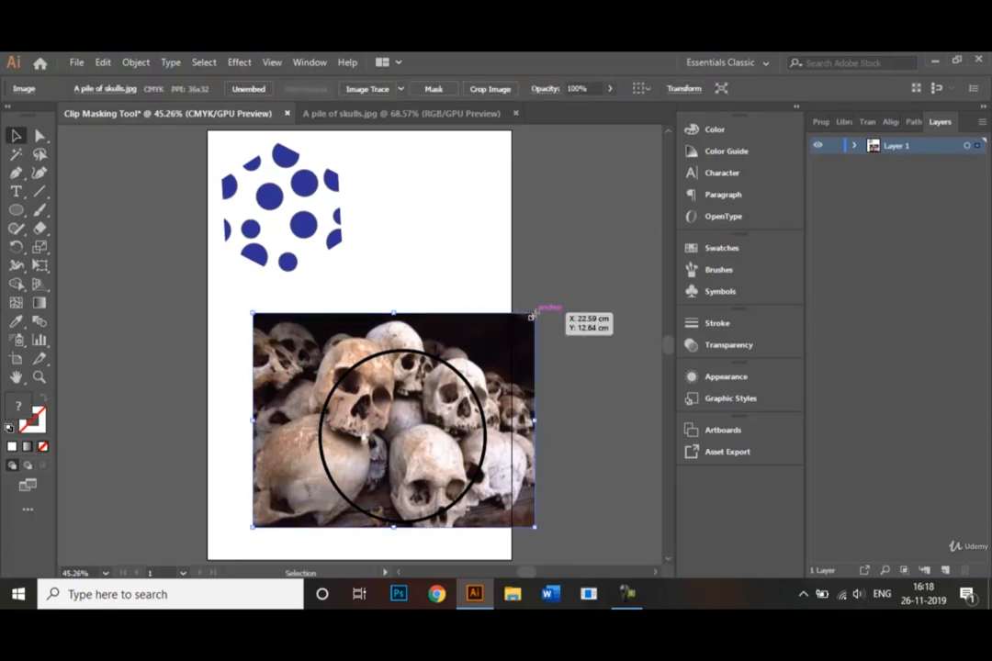
{"action": "left_click_drag", "start_coordinate": [532, 316], "coordinate": [488, 347]}
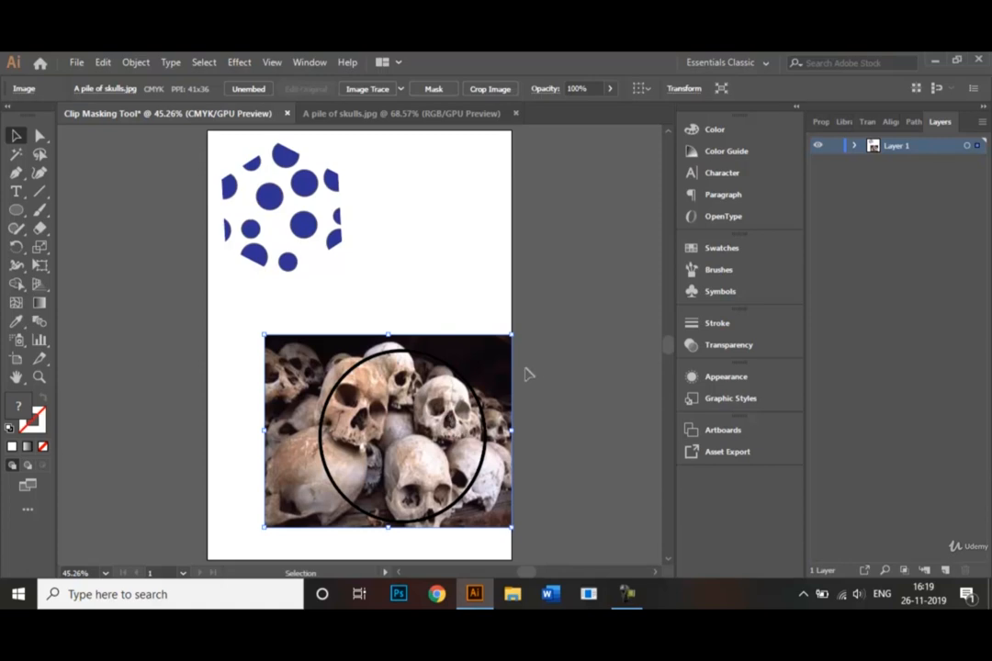
Make a clipping mask from the skull photo and the circle, and deselect the result
{"action": "left_click", "coordinate": [459, 371], "text": "shift"}
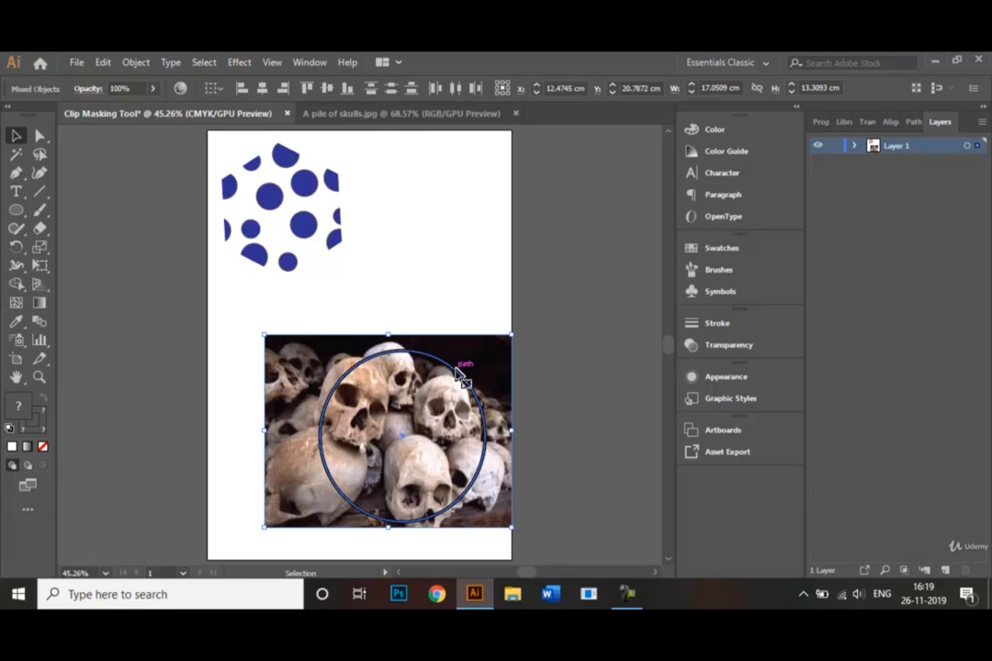
{"action": "key", "text": "a"}
{"action": "key", "text": "ctrl+7"}
{"action": "key", "text": "v"}
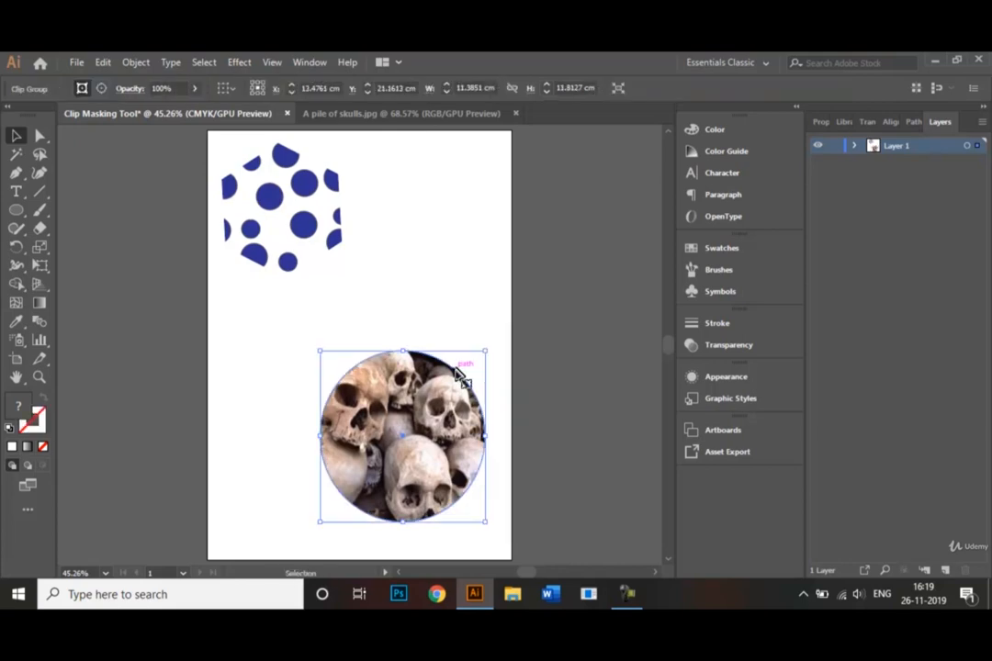
{"action": "left_click", "coordinate": [437, 221]}
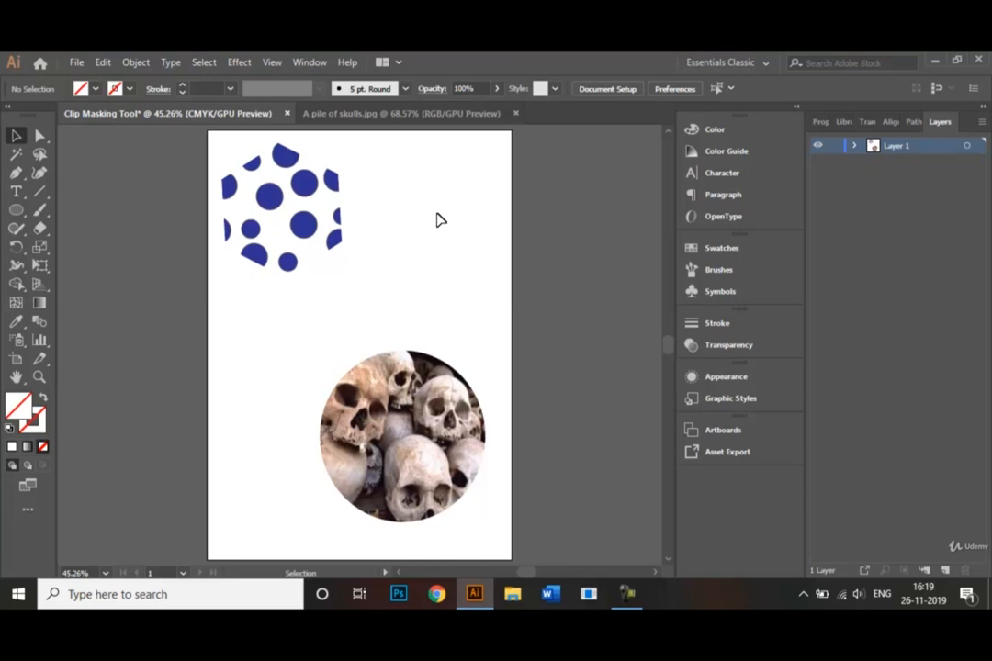
Try to apply a black 000000 stroke to the clipped skull circle
{"action": "left_click", "coordinate": [372, 376]}
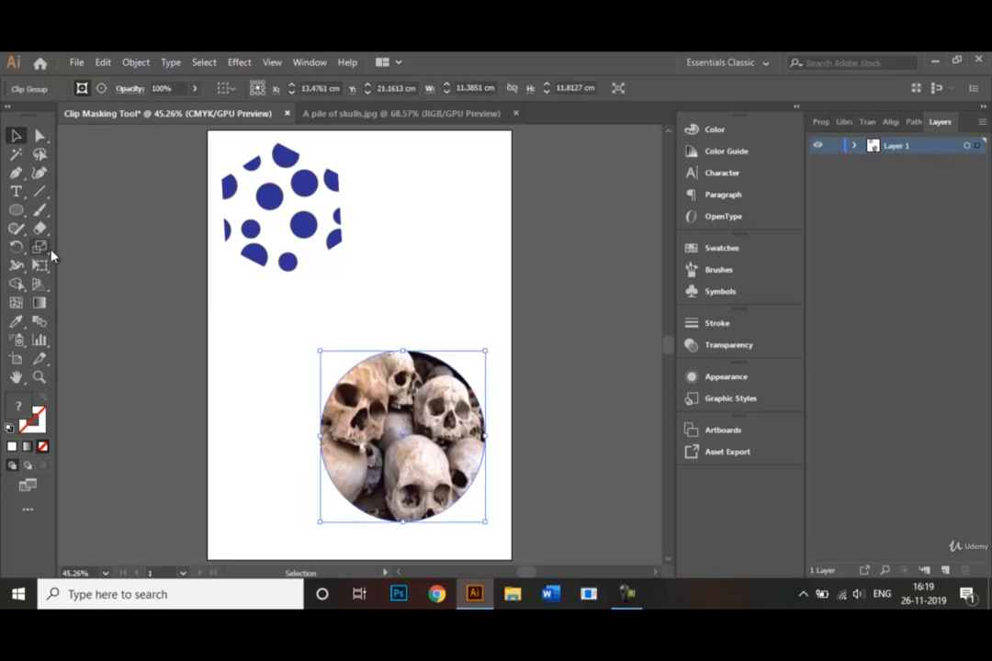
{"action": "double_click", "coordinate": [35, 421]}
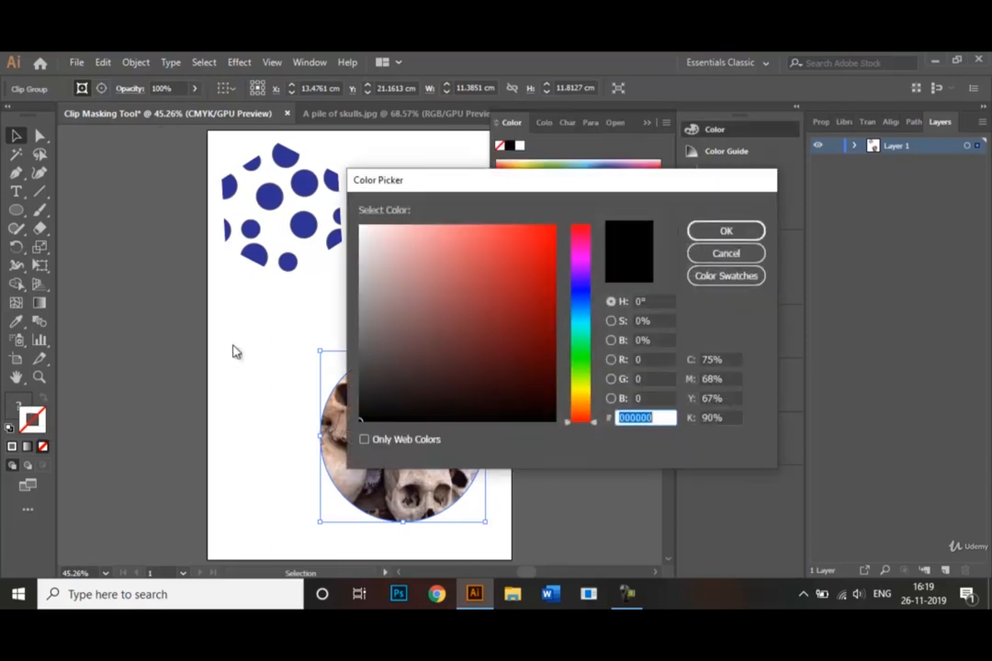
{"action": "left_click", "coordinate": [725, 232]}
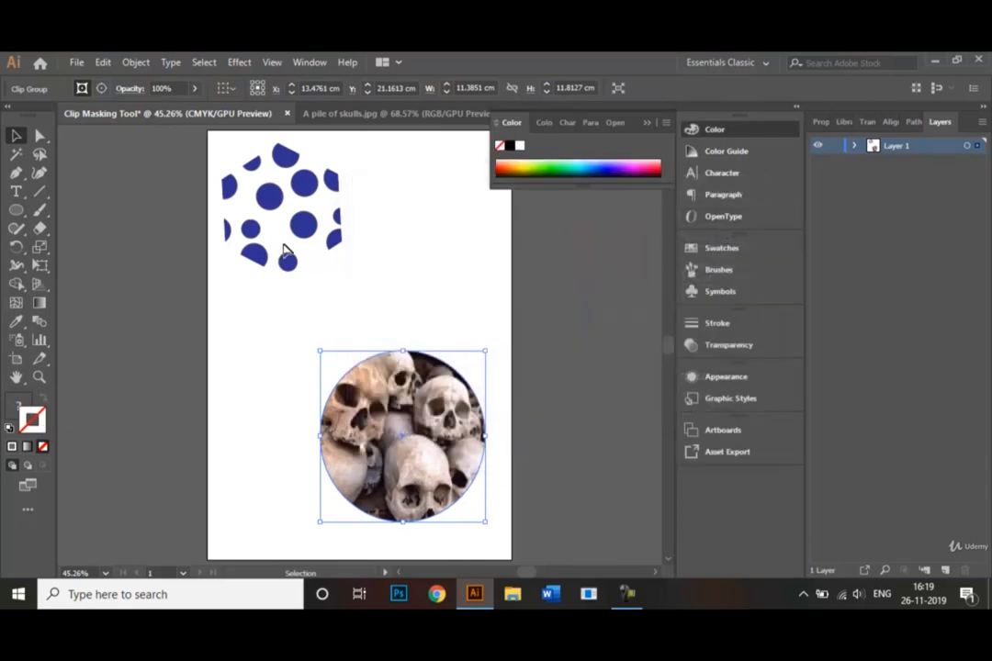
{"action": "left_click", "coordinate": [274, 360]}
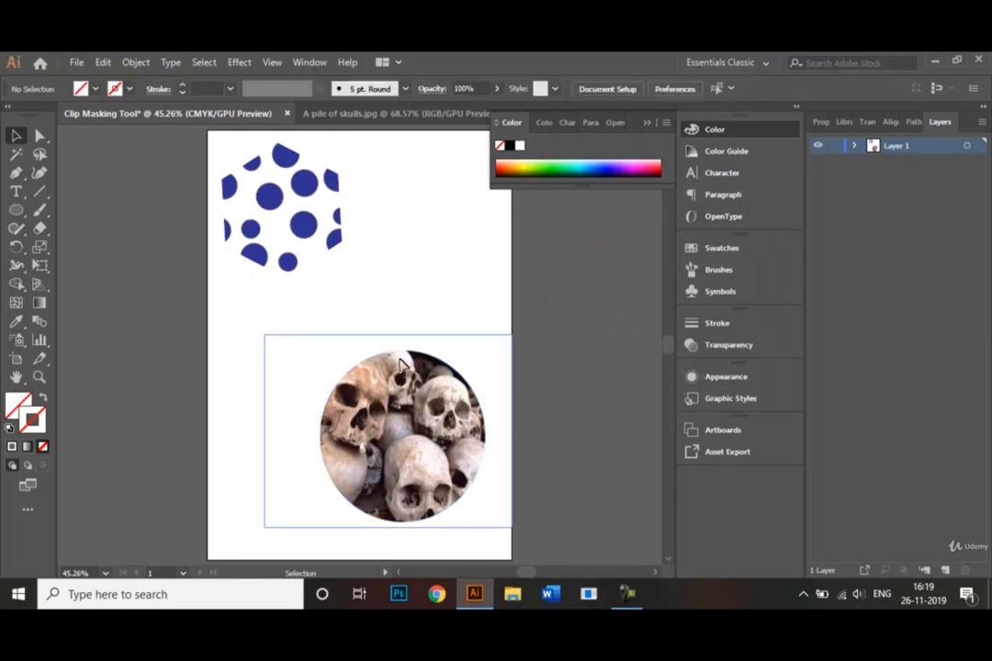
{"action": "left_click", "coordinate": [357, 400]}
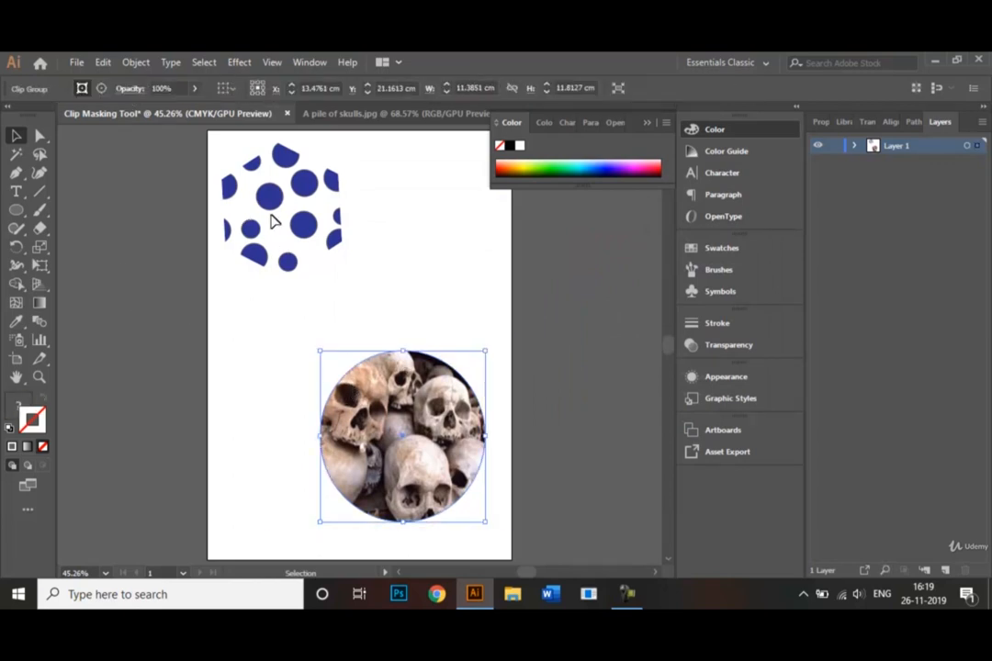
{"action": "left_click", "coordinate": [306, 404]}
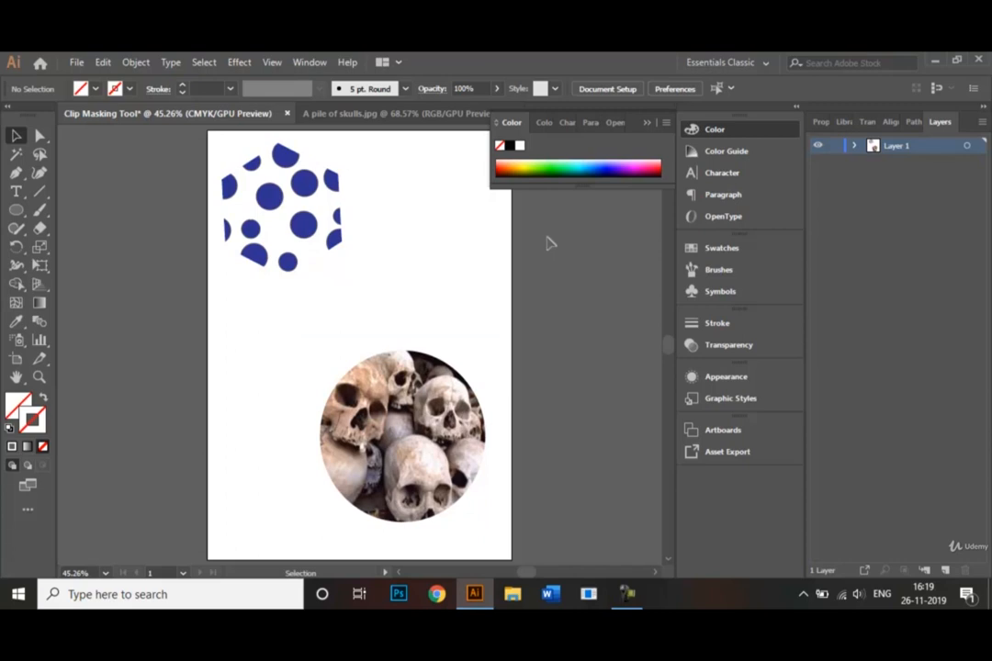
Collapse the expanded Color controls and close the A pile of skulls.jpg document
{"action": "left_click", "coordinate": [648, 126]}
{"action": "left_click", "coordinate": [514, 113]}
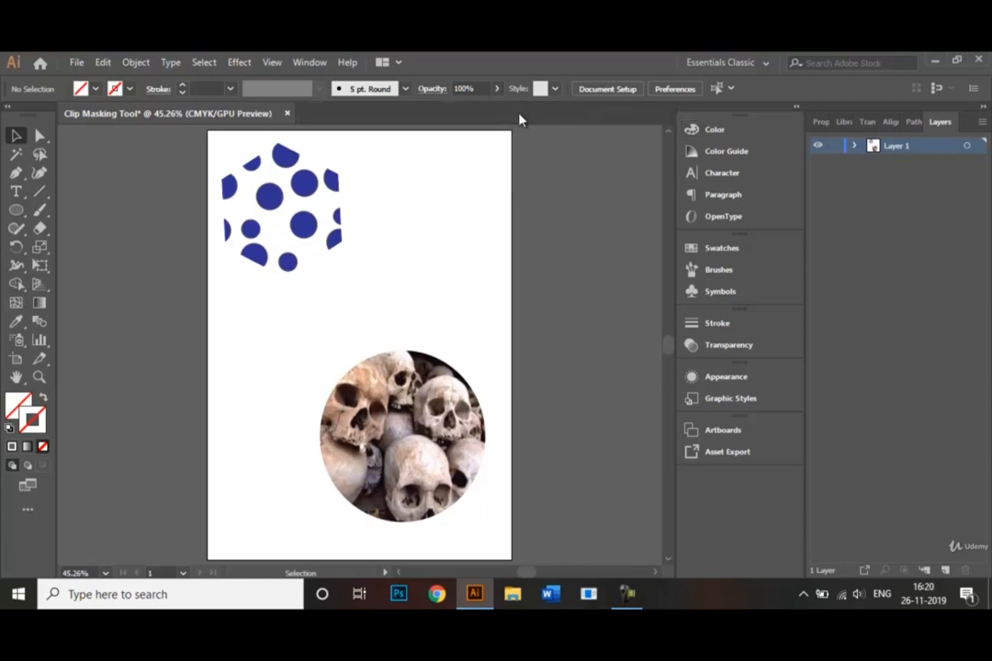
Examine the Save As file formats and the JPEG Export As settings for the Clip Masking Tool document without saving or exporting
{"action": "left_click", "coordinate": [77, 63]}
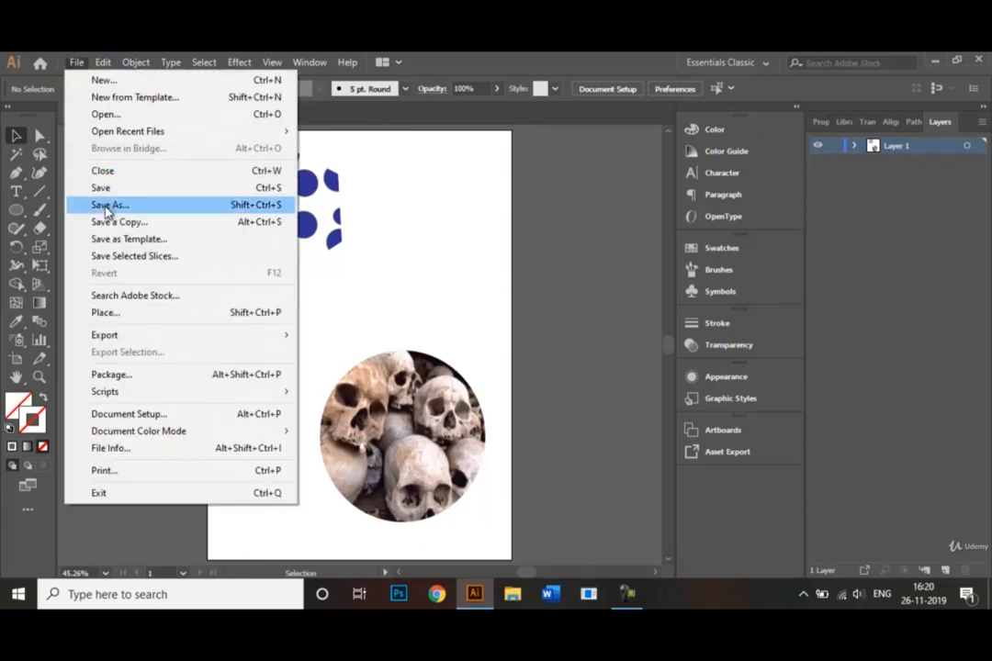
{"action": "left_click", "coordinate": [107, 206]}
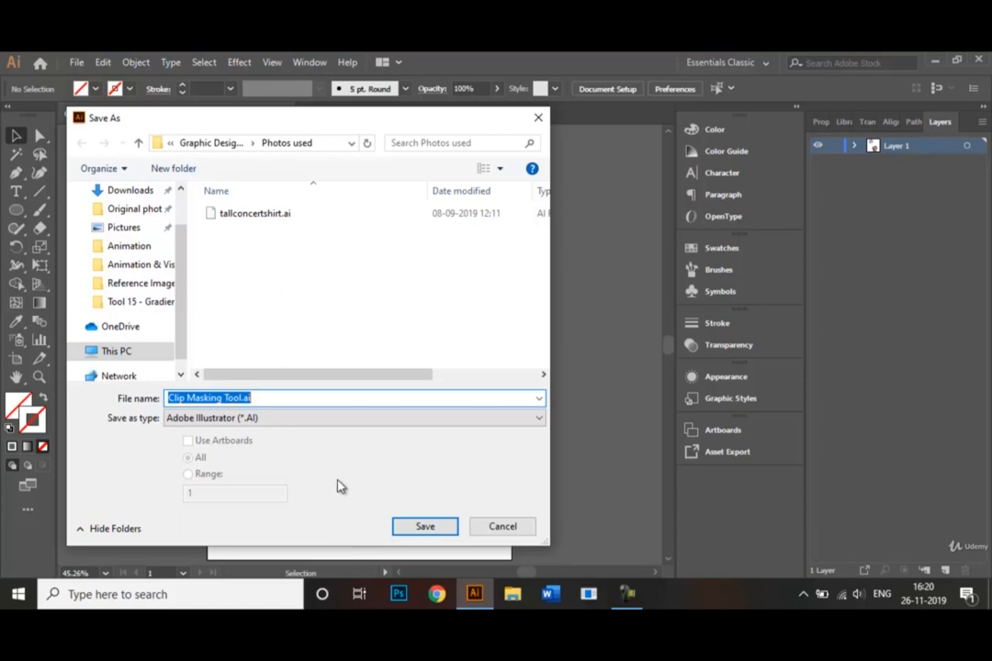
{"action": "left_click", "coordinate": [336, 425]}
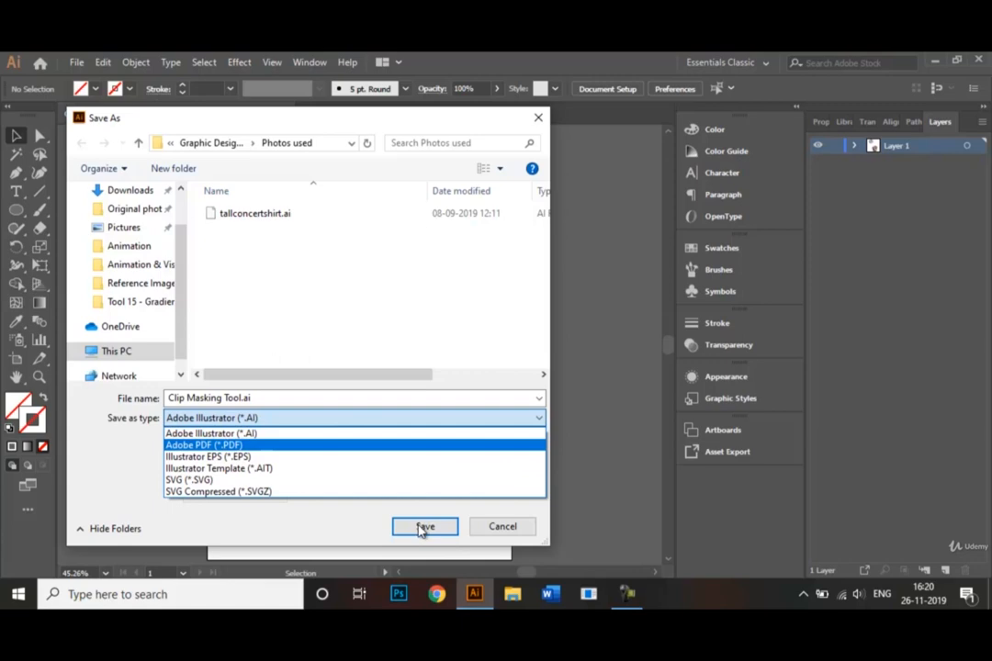
{"action": "left_click", "coordinate": [510, 529]}
{"action": "left_click", "coordinate": [532, 530]}
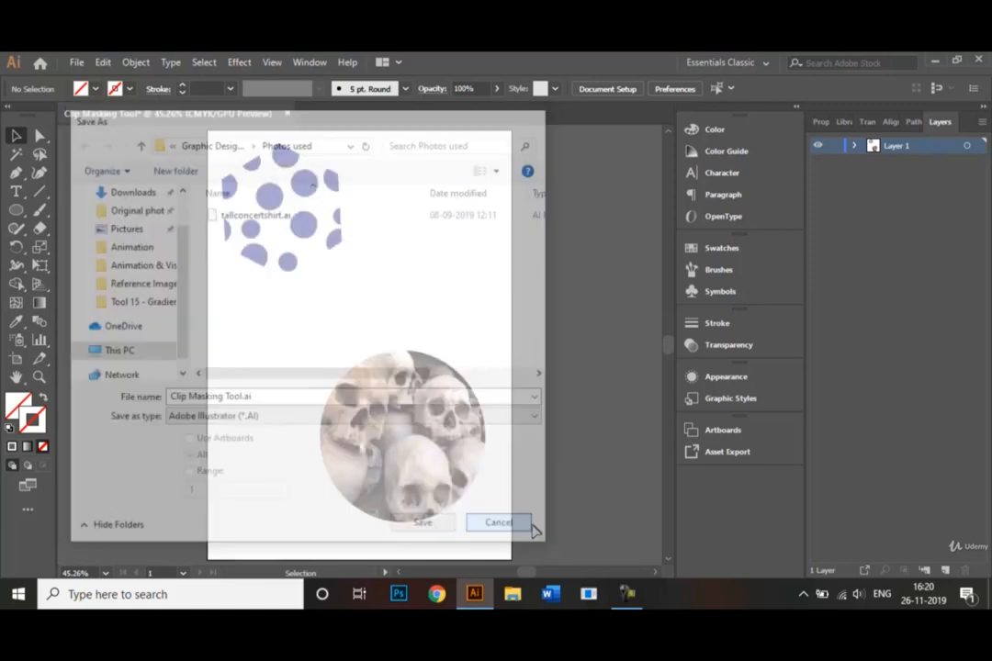
{"action": "left_click", "coordinate": [79, 64]}
{"action": "mouse_move", "coordinate": [140, 337]}
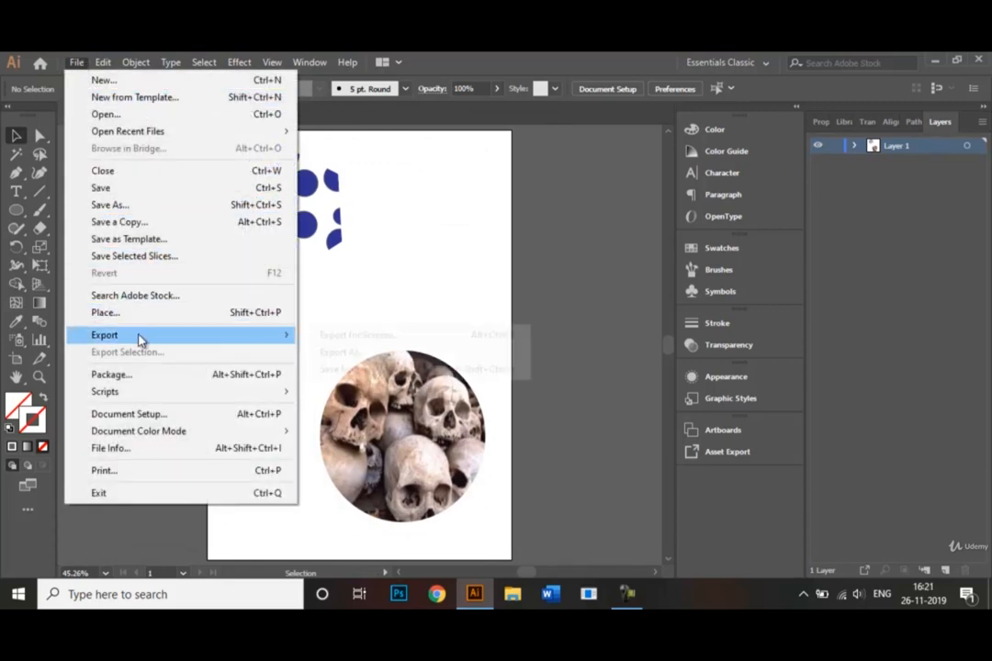
{"action": "left_click", "coordinate": [304, 354]}
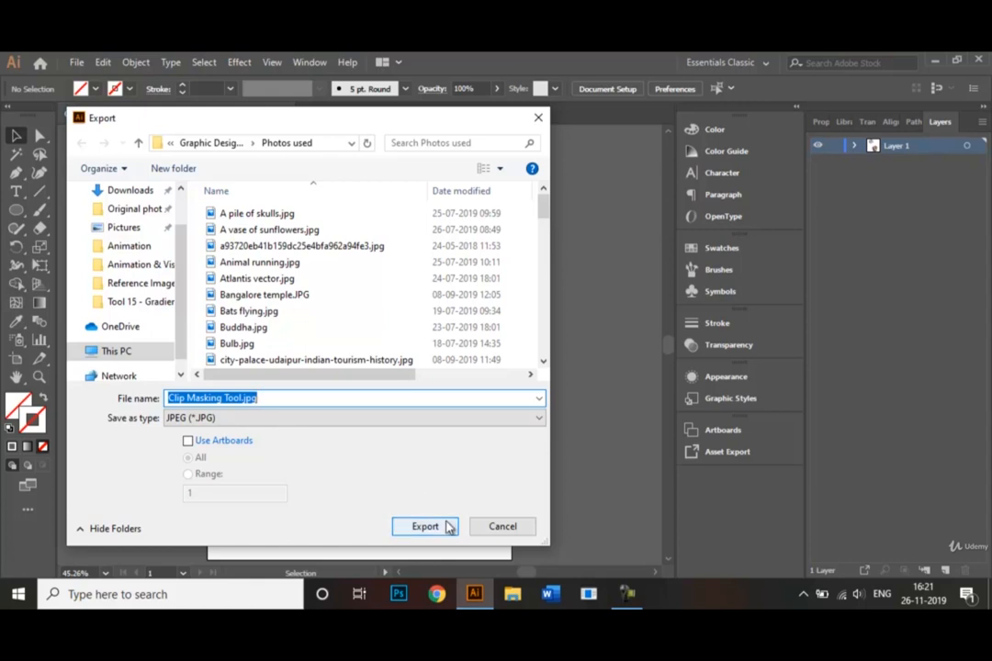
{"action": "left_click", "coordinate": [481, 531]}
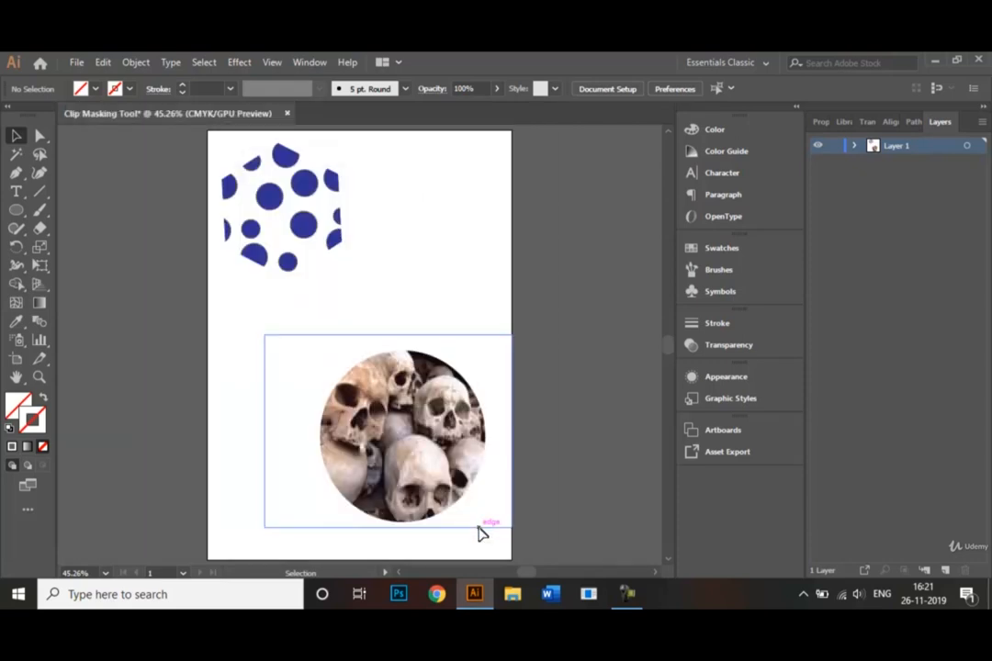